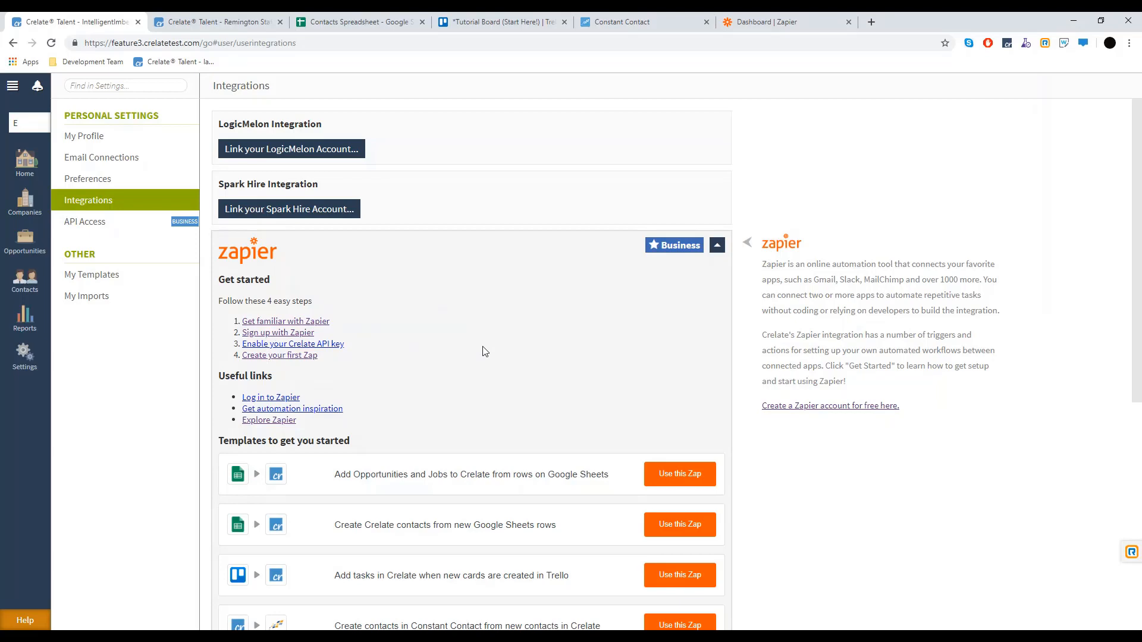
Start the 'Create Crelate contacts from new Google Sheets rows' template from the Integrations page
{"action": "scroll", "coordinate": [505, 348], "scroll_direction": "down", "scroll_amount": 2}
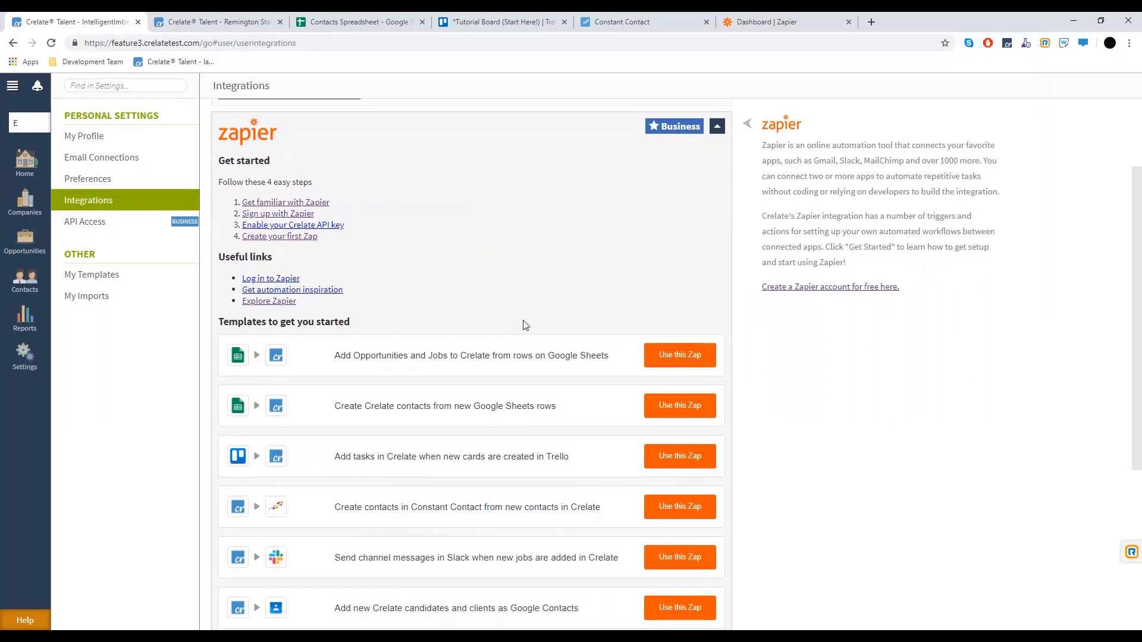
{"action": "scroll", "coordinate": [525, 325], "scroll_direction": "up", "scroll_amount": 2}
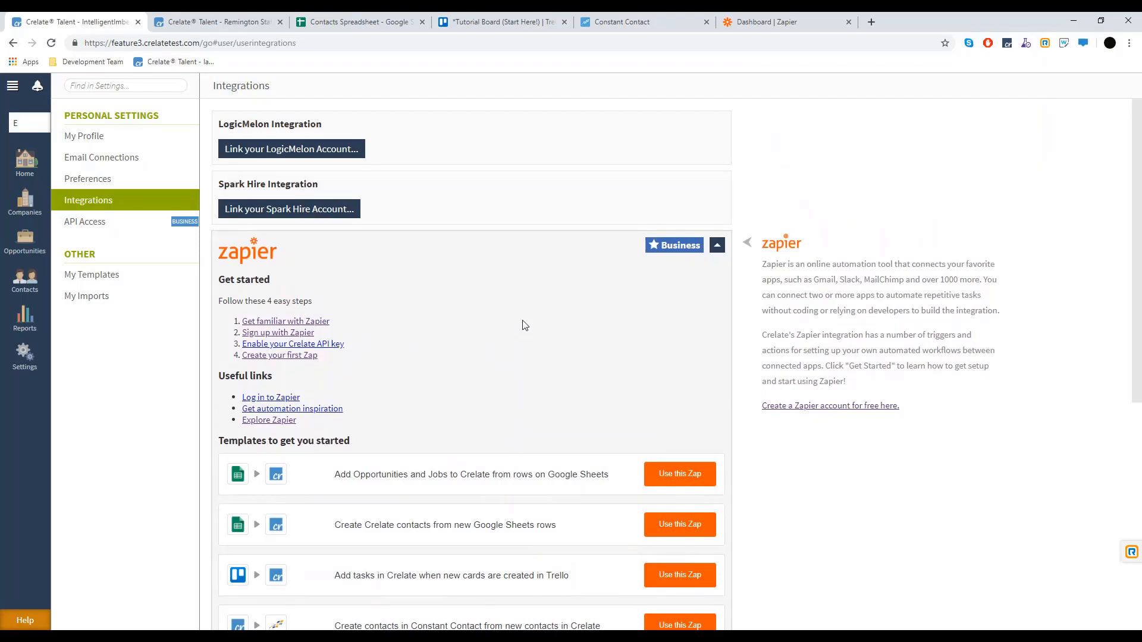
{"action": "scroll", "coordinate": [523, 325], "scroll_direction": "down", "scroll_amount": 1}
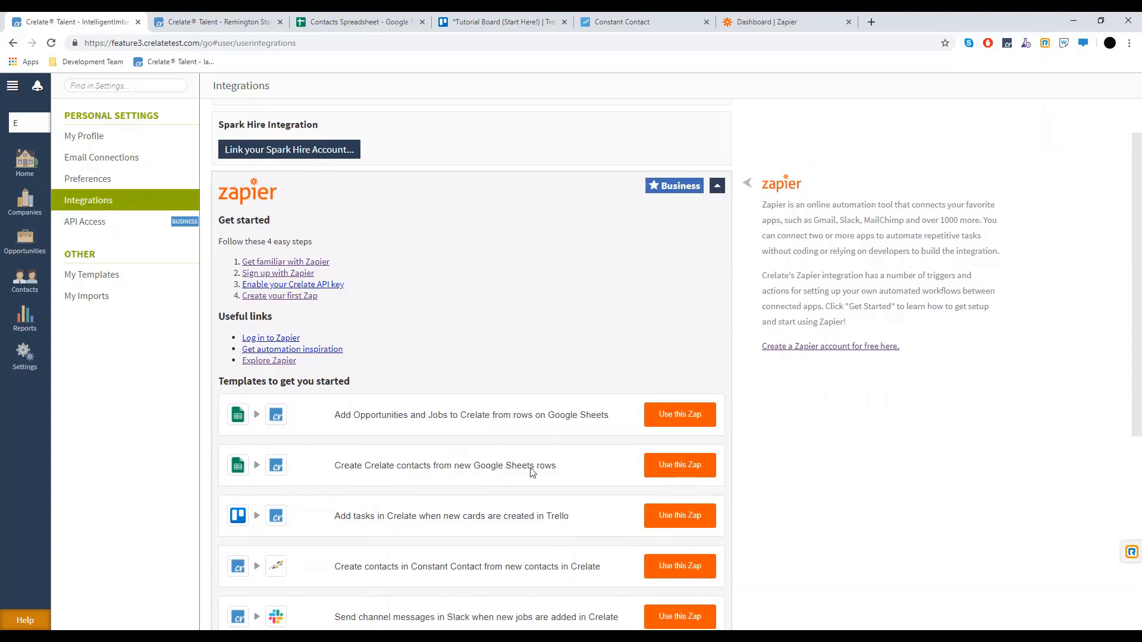
{"action": "left_click", "coordinate": [686, 472]}
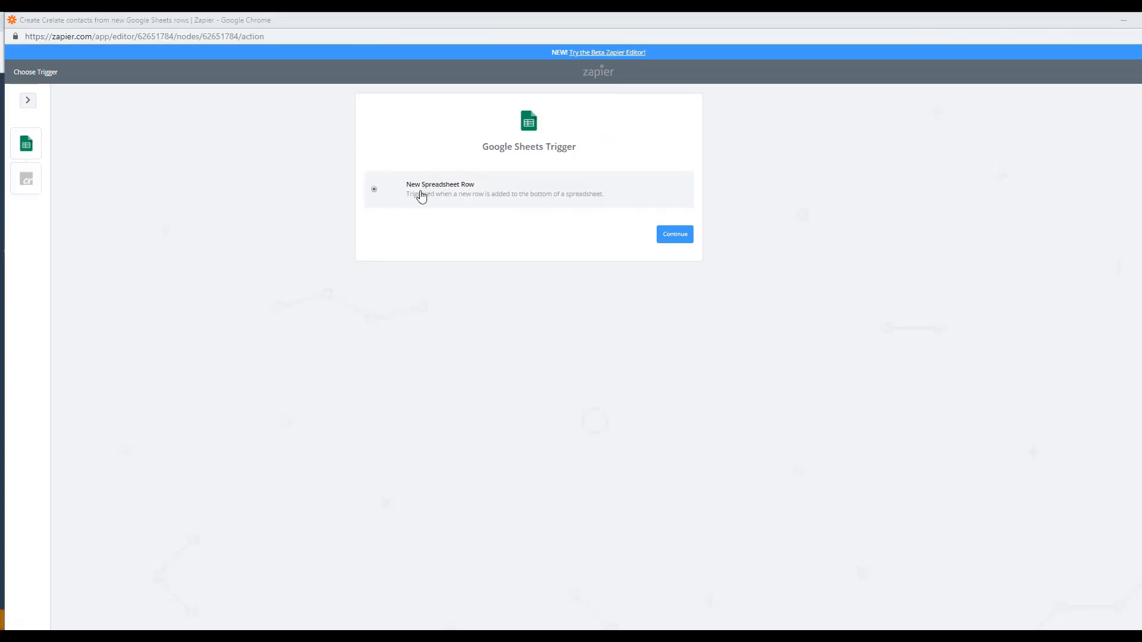
Use the New Spreadsheet Row trigger on Contacts Spreadsheet, Sheet1, with the connected Google account
{"action": "left_click", "coordinate": [668, 237]}
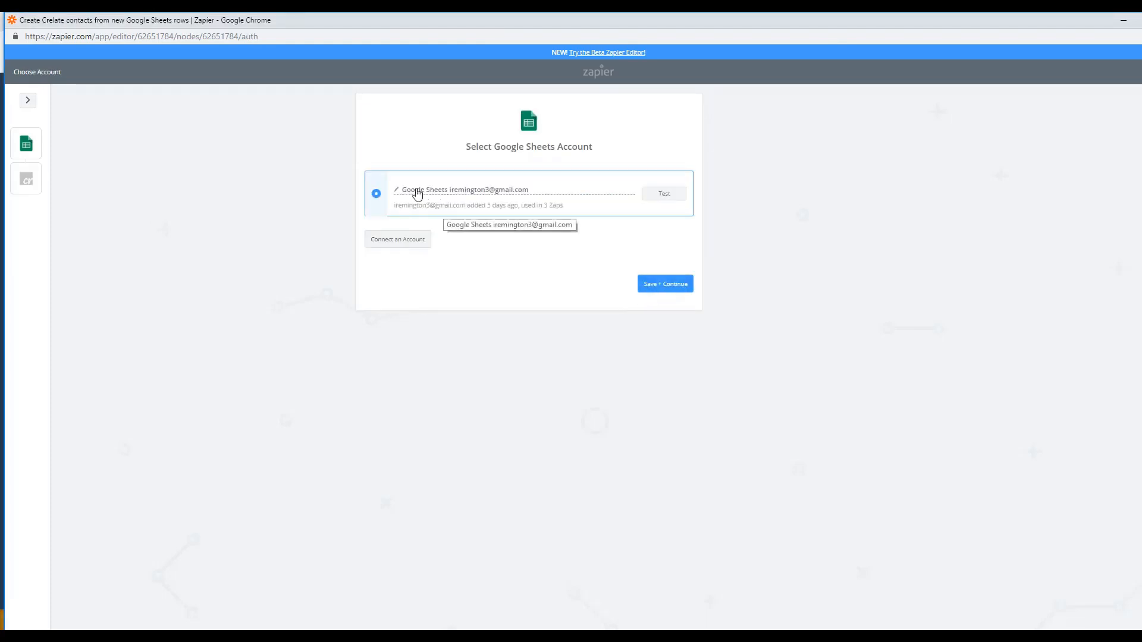
{"action": "left_click", "coordinate": [666, 285]}
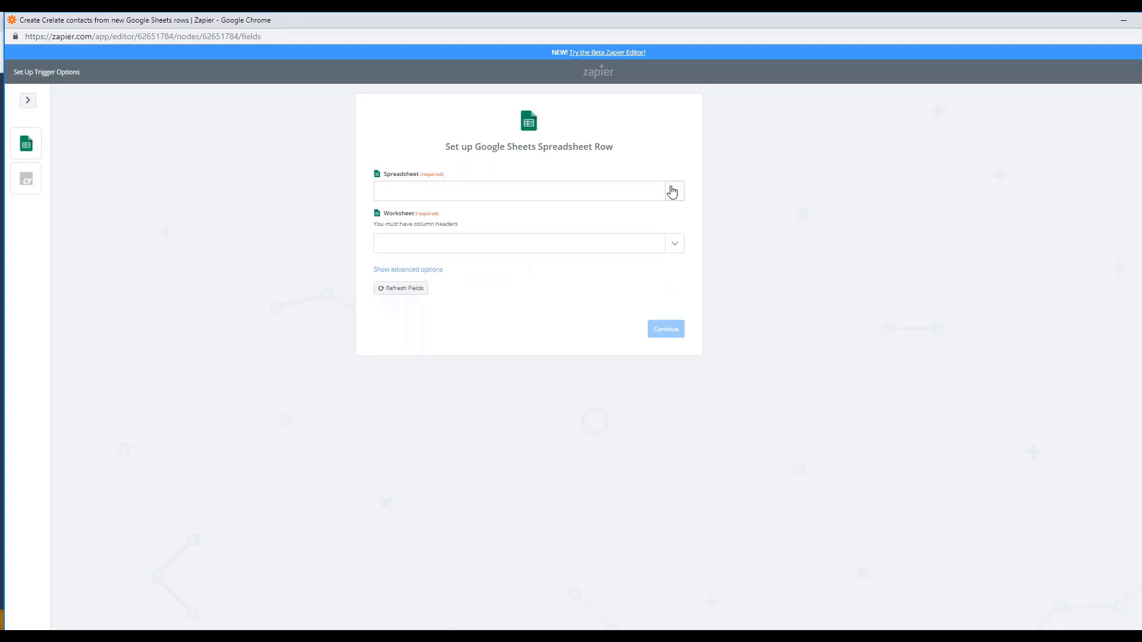
{"action": "left_click", "coordinate": [672, 191]}
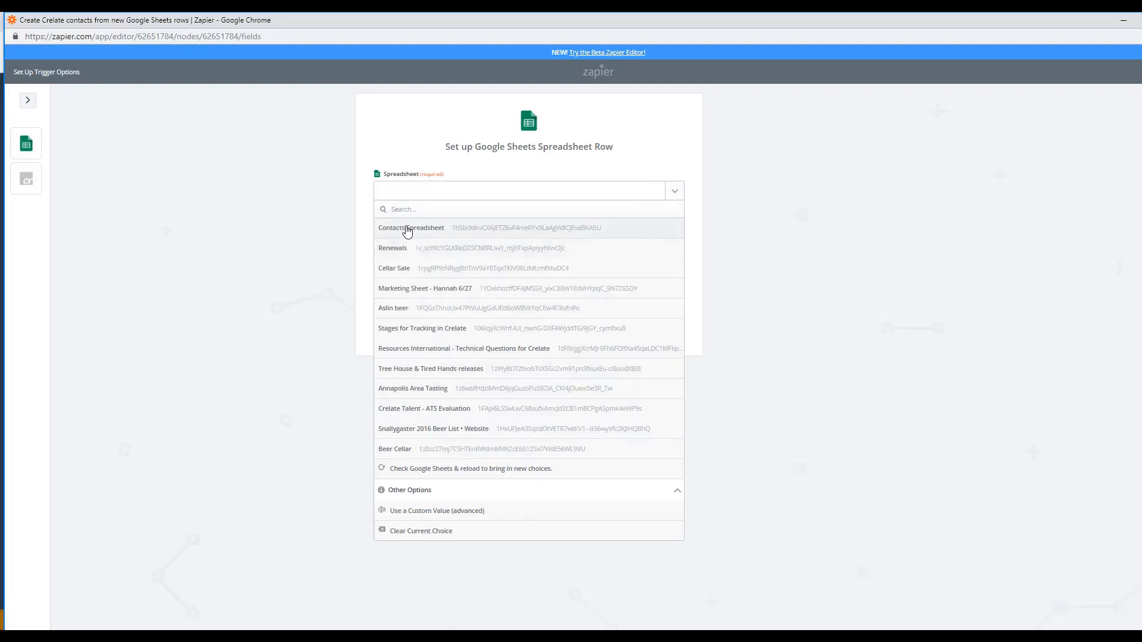
{"action": "left_click", "coordinate": [406, 229]}
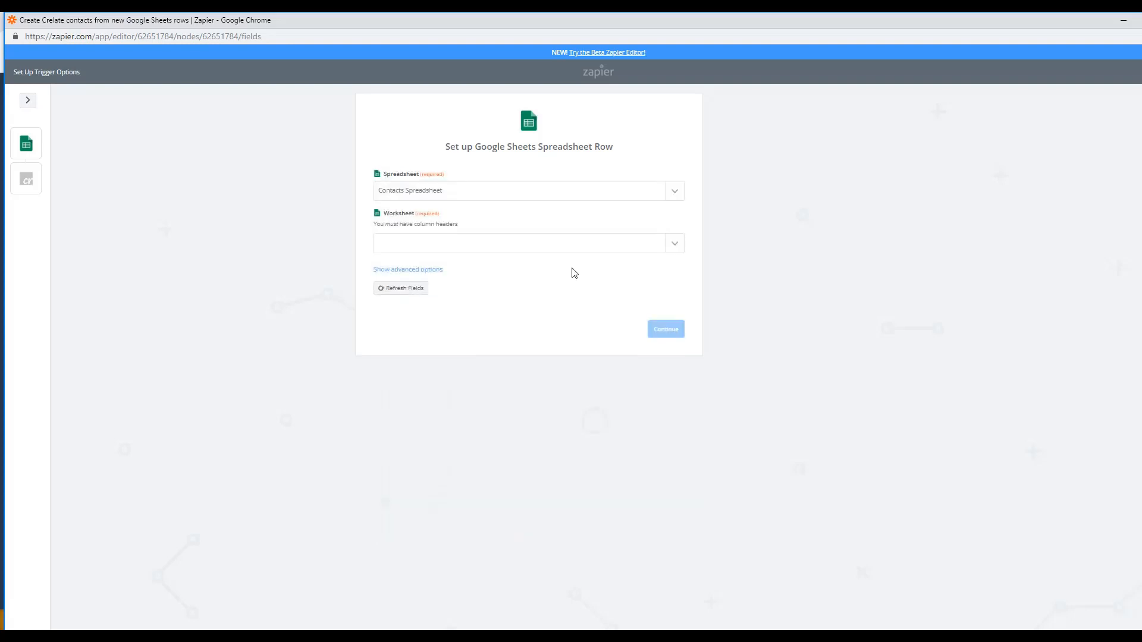
{"action": "left_click", "coordinate": [669, 244]}
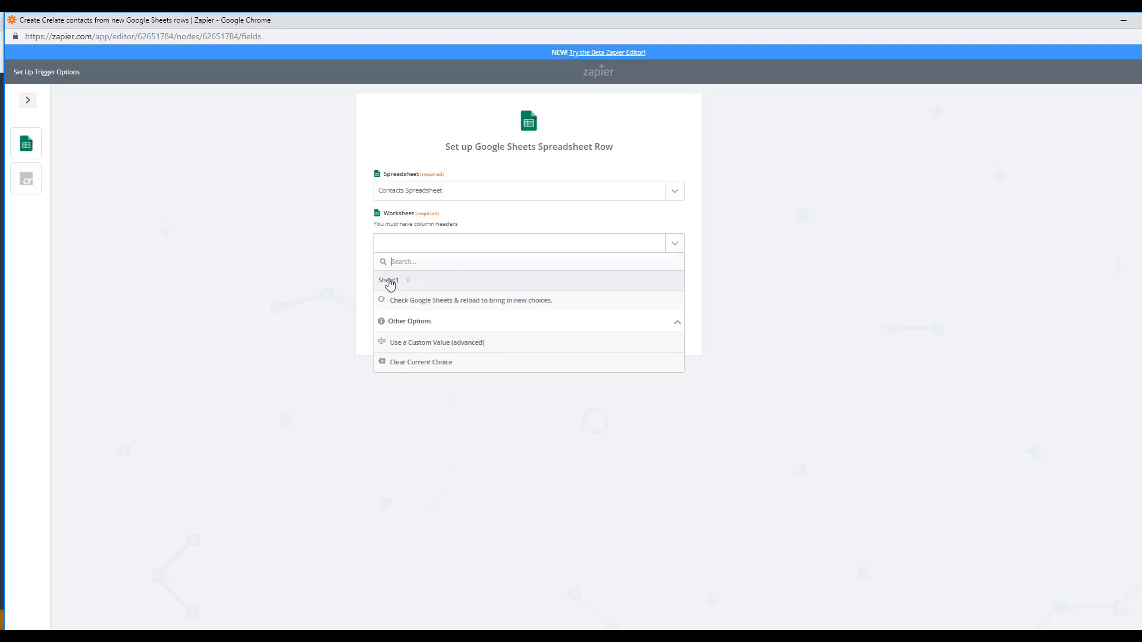
{"action": "left_click", "coordinate": [389, 282]}
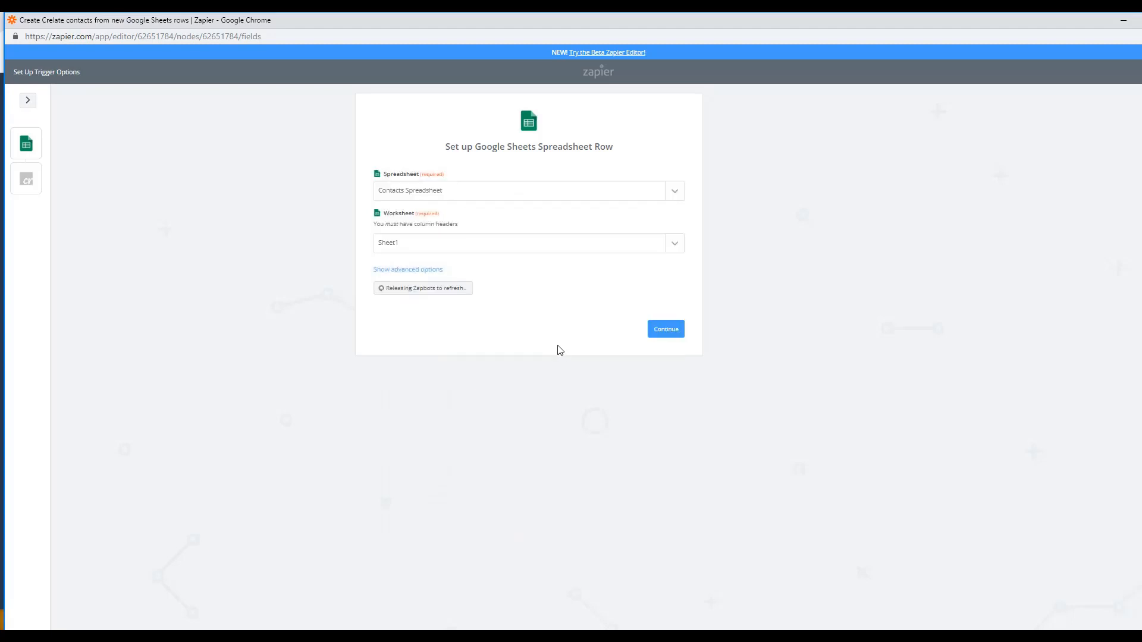
{"action": "left_click", "coordinate": [681, 329]}
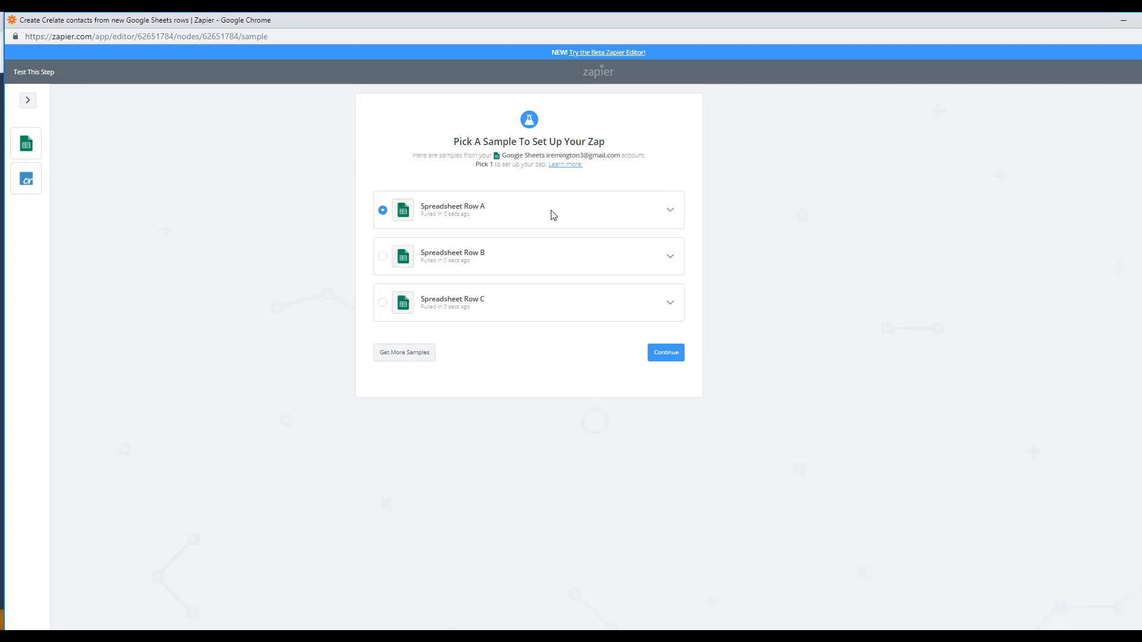
Compare the sample rows and keep Spreadsheet Row B as the trigger sample
{"action": "left_click", "coordinate": [669, 211]}
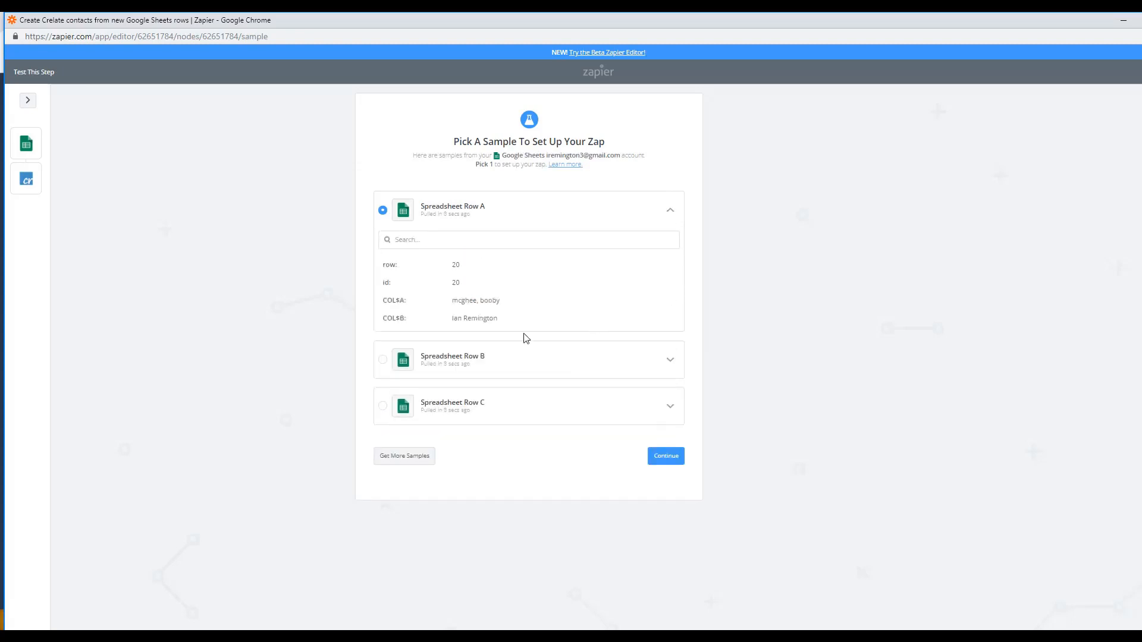
{"action": "left_click", "coordinate": [670, 360]}
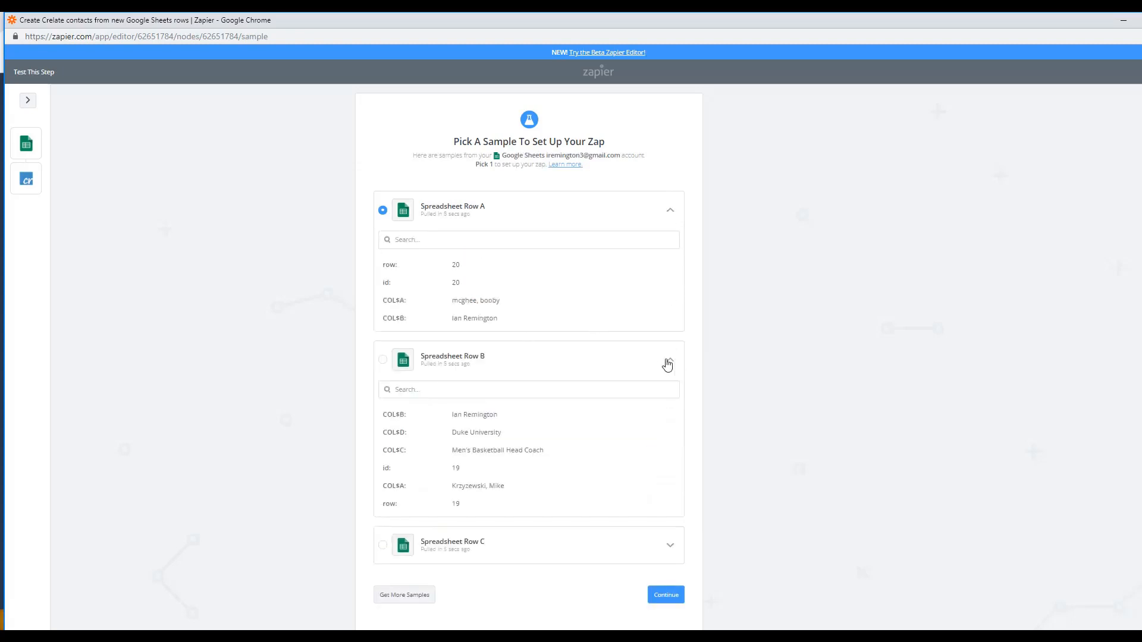
{"action": "left_click", "coordinate": [669, 546]}
{"action": "left_click", "coordinate": [382, 360]}
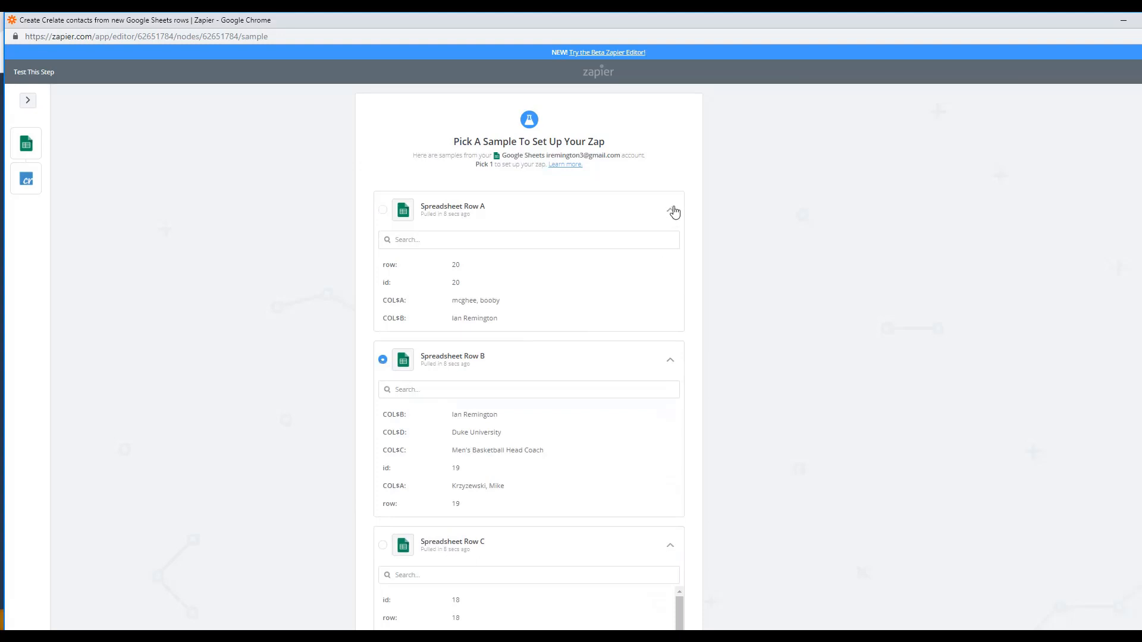
{"action": "left_click", "coordinate": [670, 213]}
{"action": "left_click", "coordinate": [670, 443]}
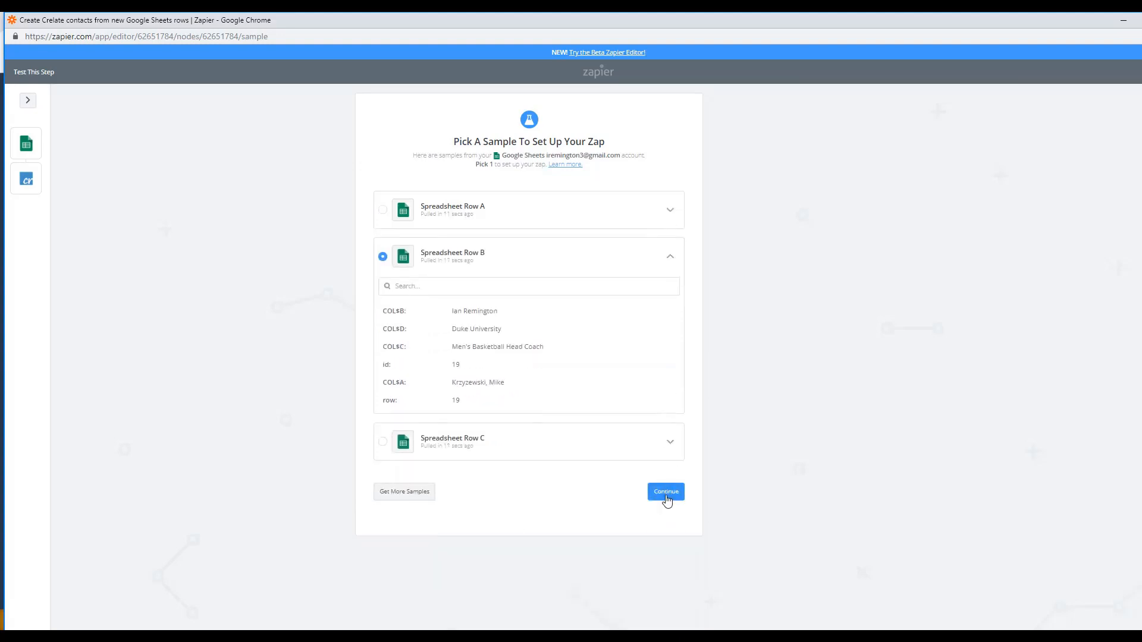
{"action": "left_click", "coordinate": [665, 492]}
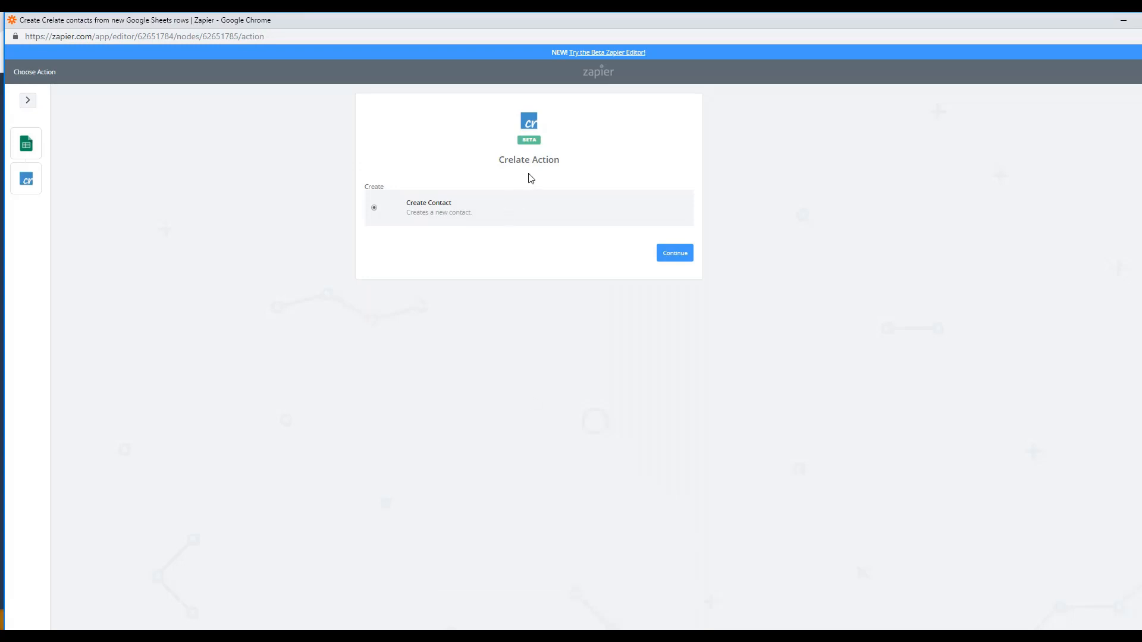
Choose Crelate Create Contact with the connected account and map First Name to the row's Name
{"action": "left_click", "coordinate": [683, 255]}
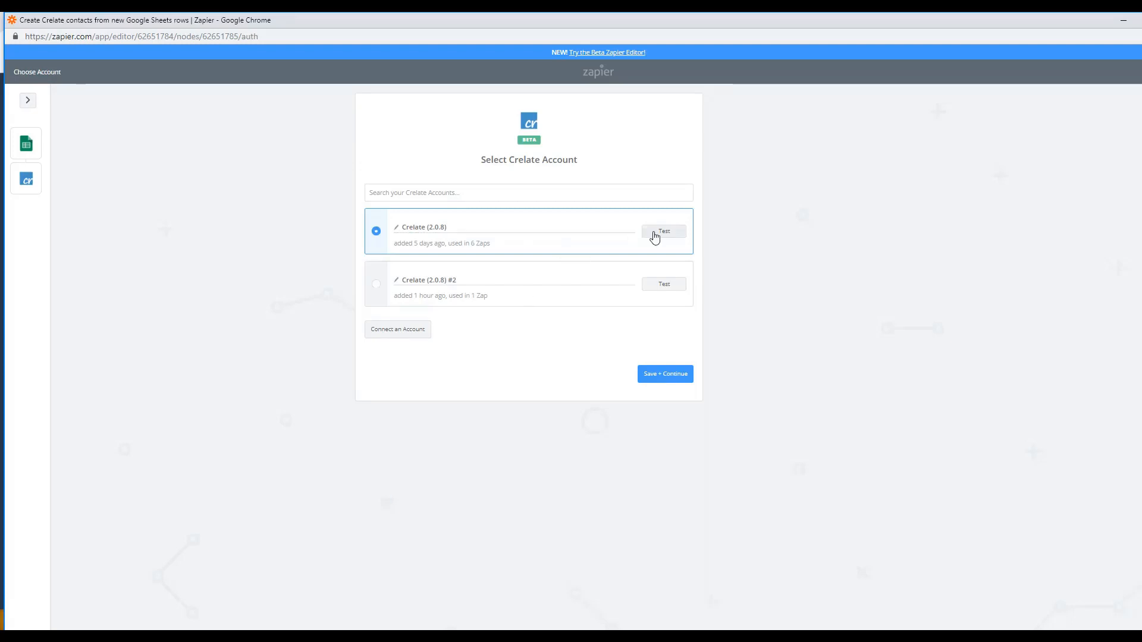
{"action": "left_click", "coordinate": [660, 375]}
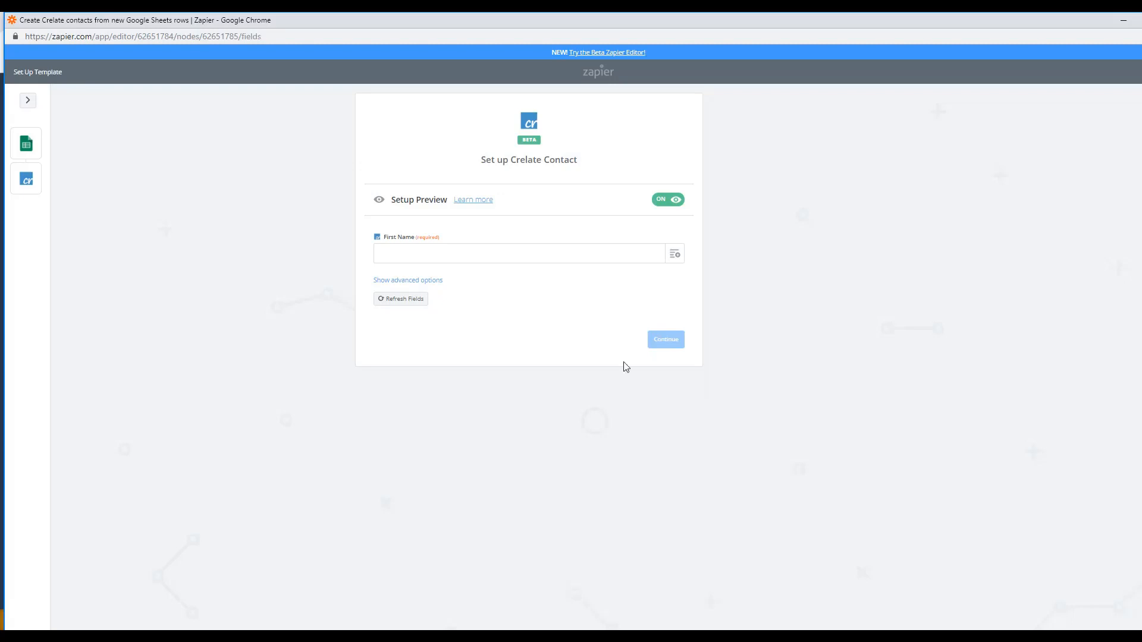
{"action": "left_click", "coordinate": [675, 257]}
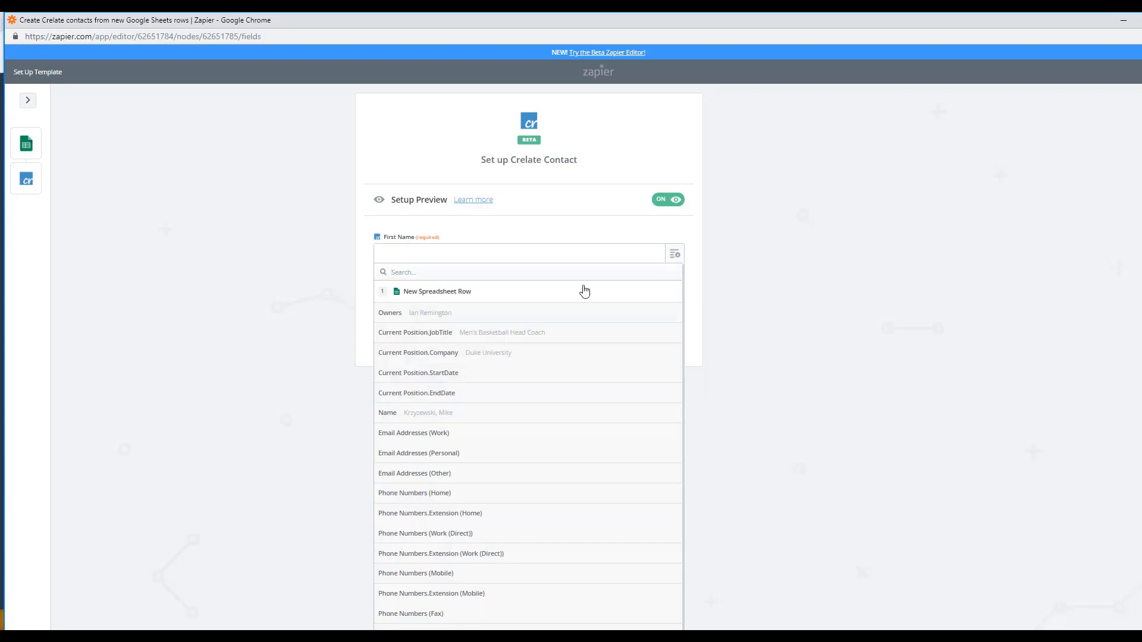
{"action": "left_click", "coordinate": [401, 421]}
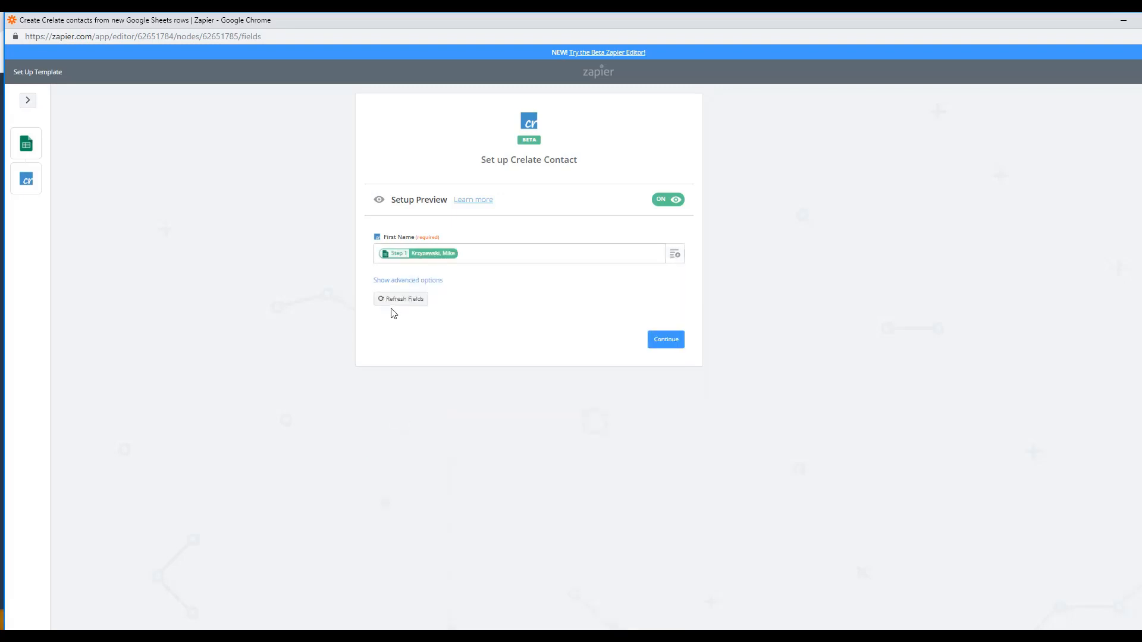
Map Current Position Title to JobTitle and Current Company to Company from the row
{"action": "left_click", "coordinate": [394, 288]}
{"action": "scroll", "coordinate": [283, 323], "scroll_direction": "down", "scroll_amount": 2}
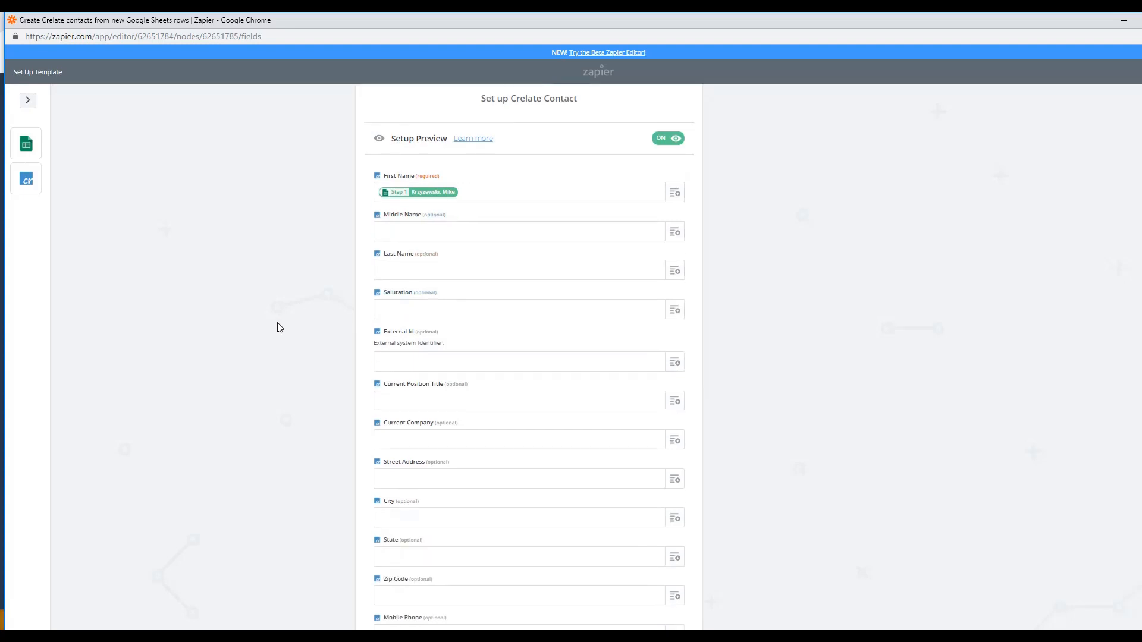
{"action": "scroll", "coordinate": [279, 327], "scroll_direction": "down", "scroll_amount": 4}
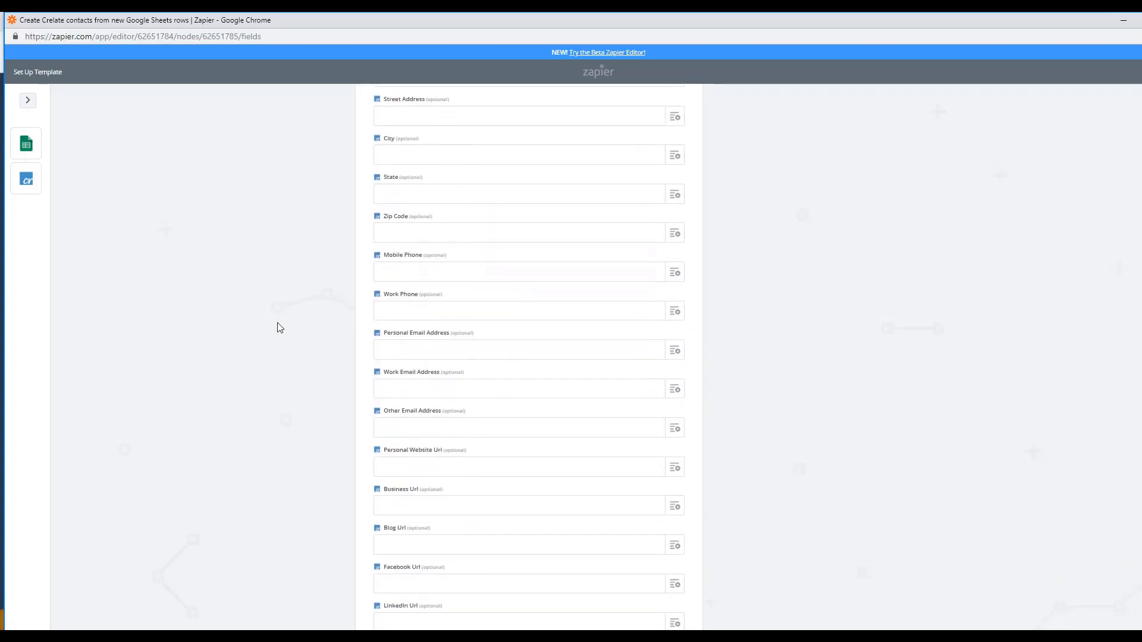
{"action": "scroll", "coordinate": [280, 327], "scroll_direction": "up", "scroll_amount": 4}
{"action": "scroll", "coordinate": [279, 327], "scroll_direction": "up", "scroll_amount": 2}
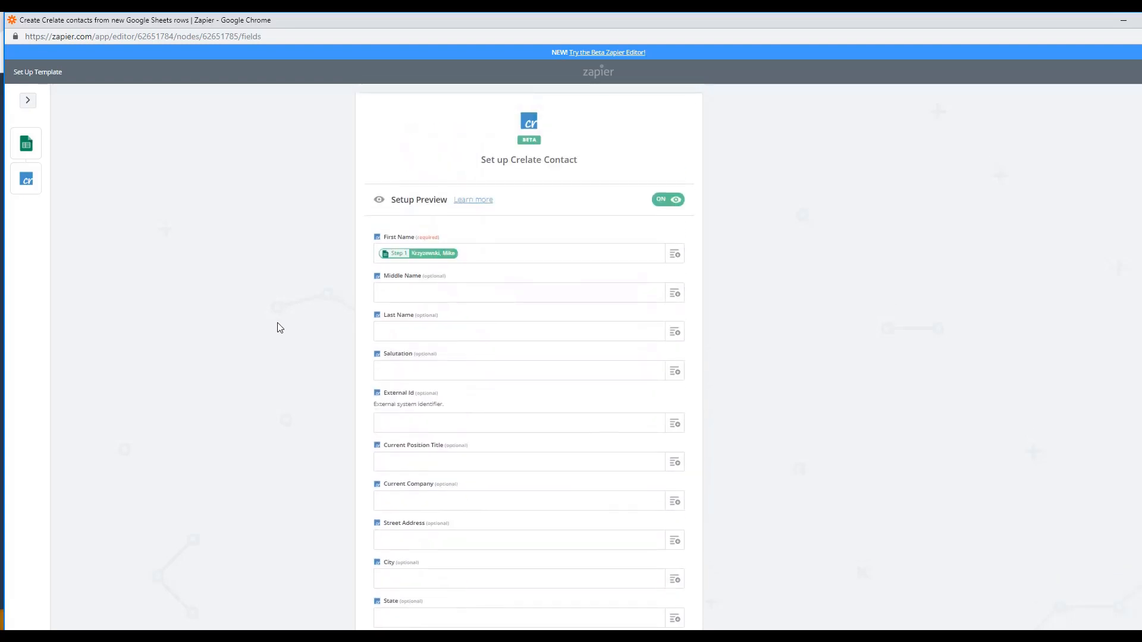
{"action": "scroll", "coordinate": [279, 328], "scroll_direction": "down", "scroll_amount": 1}
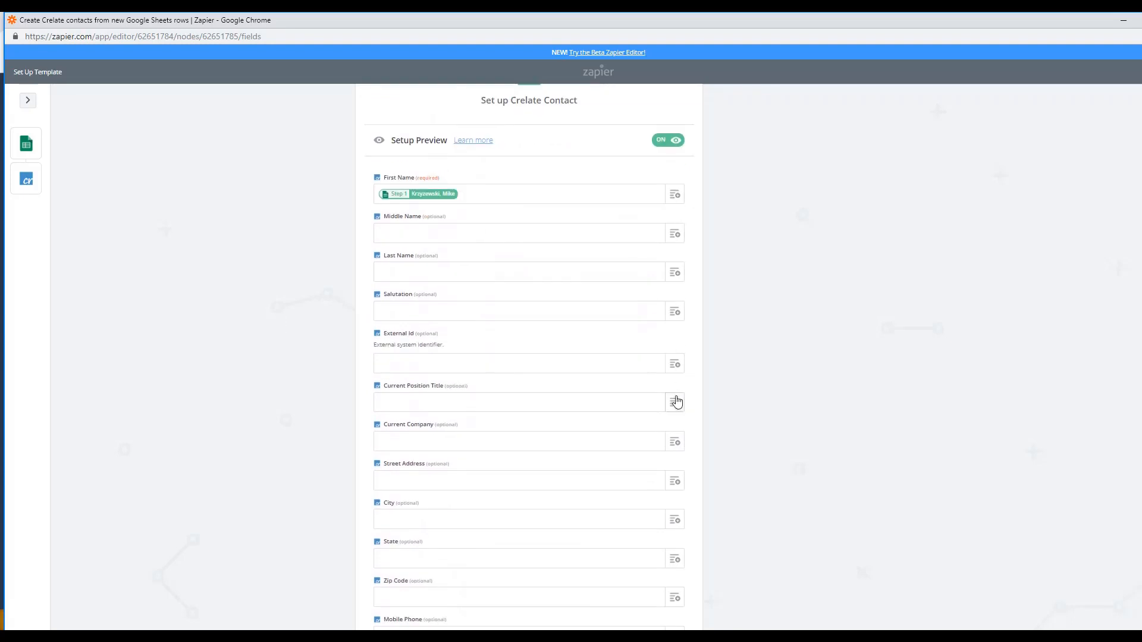
{"action": "left_click", "coordinate": [676, 401]}
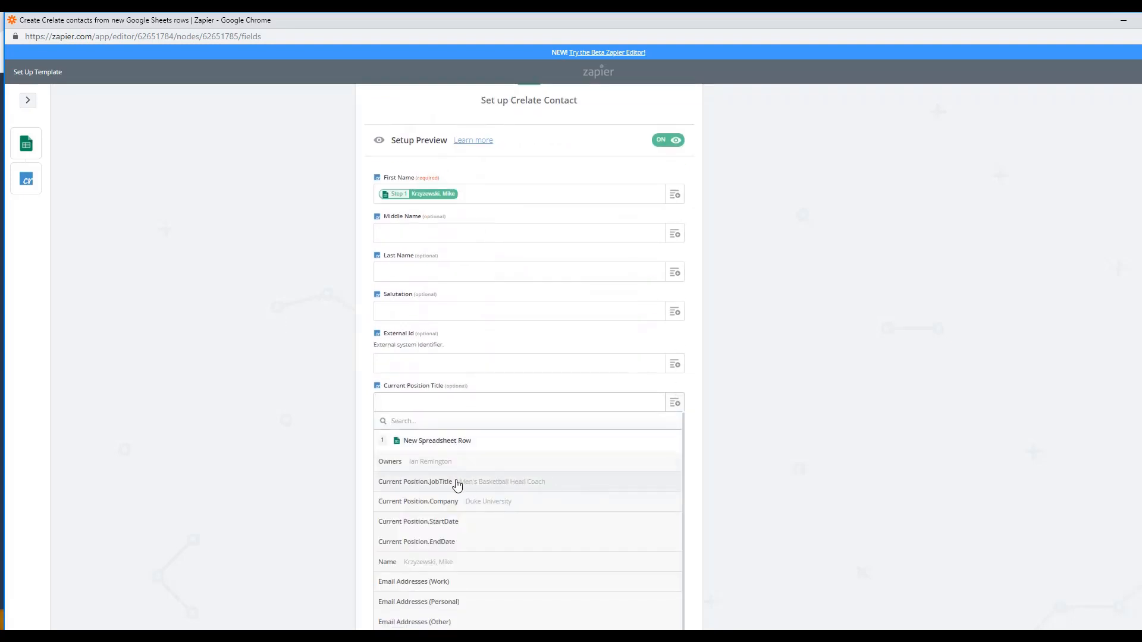
{"action": "left_click", "coordinate": [455, 483]}
{"action": "left_click", "coordinate": [675, 441]}
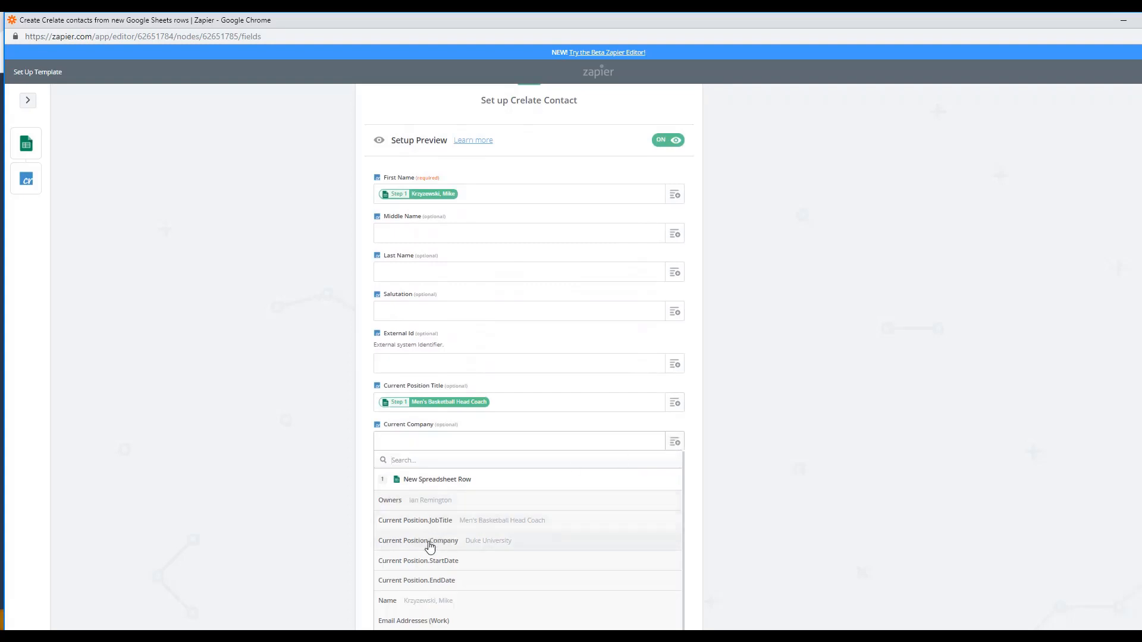
{"action": "left_click", "coordinate": [430, 541]}
{"action": "scroll", "coordinate": [286, 462], "scroll_direction": "down", "scroll_amount": 2}
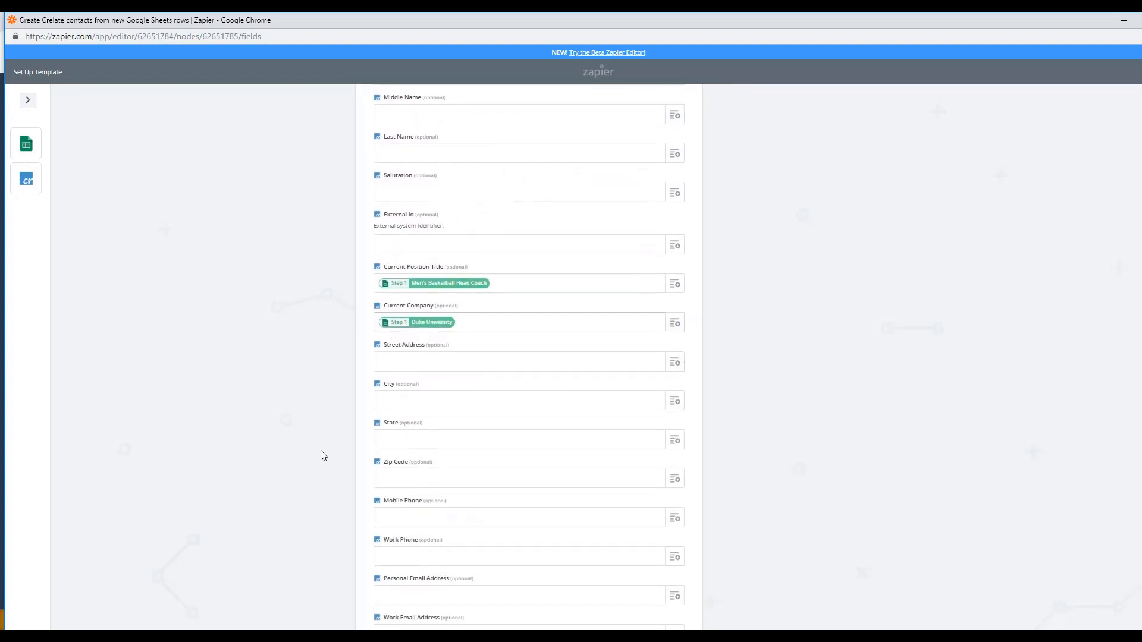
{"action": "scroll", "coordinate": [323, 456], "scroll_direction": "down", "scroll_amount": 2}
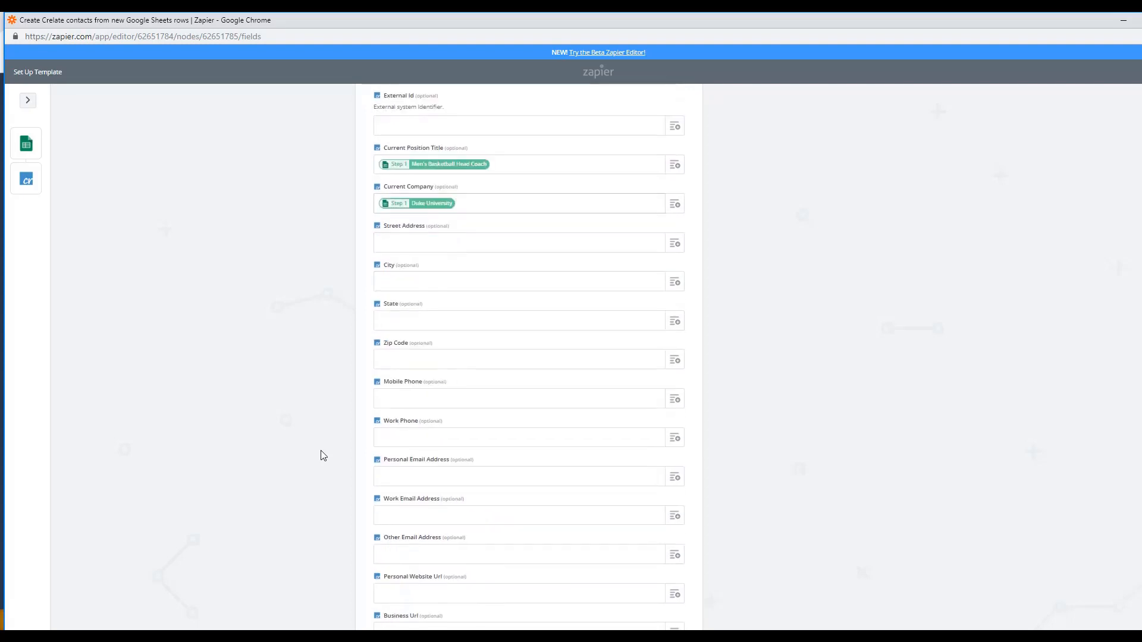
{"action": "scroll", "coordinate": [323, 455], "scroll_direction": "up", "scroll_amount": 3}
{"action": "scroll", "coordinate": [323, 455], "scroll_direction": "up", "scroll_amount": 1}
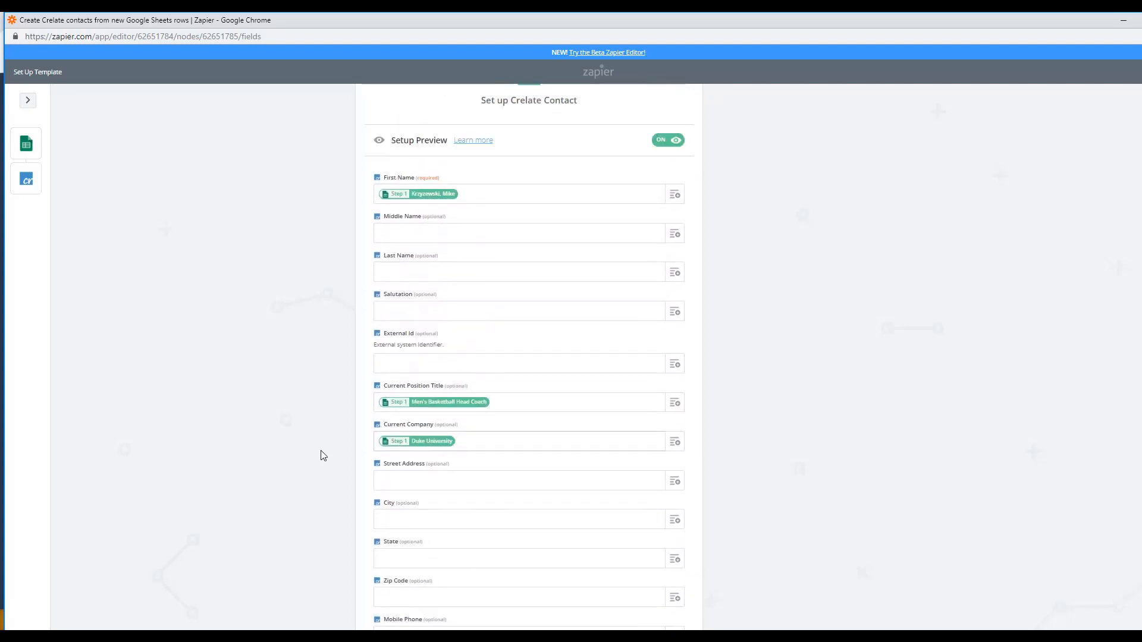
{"action": "scroll", "coordinate": [322, 455], "scroll_direction": "down", "scroll_amount": 2}
{"action": "scroll", "coordinate": [323, 456], "scroll_direction": "down", "scroll_amount": 4}
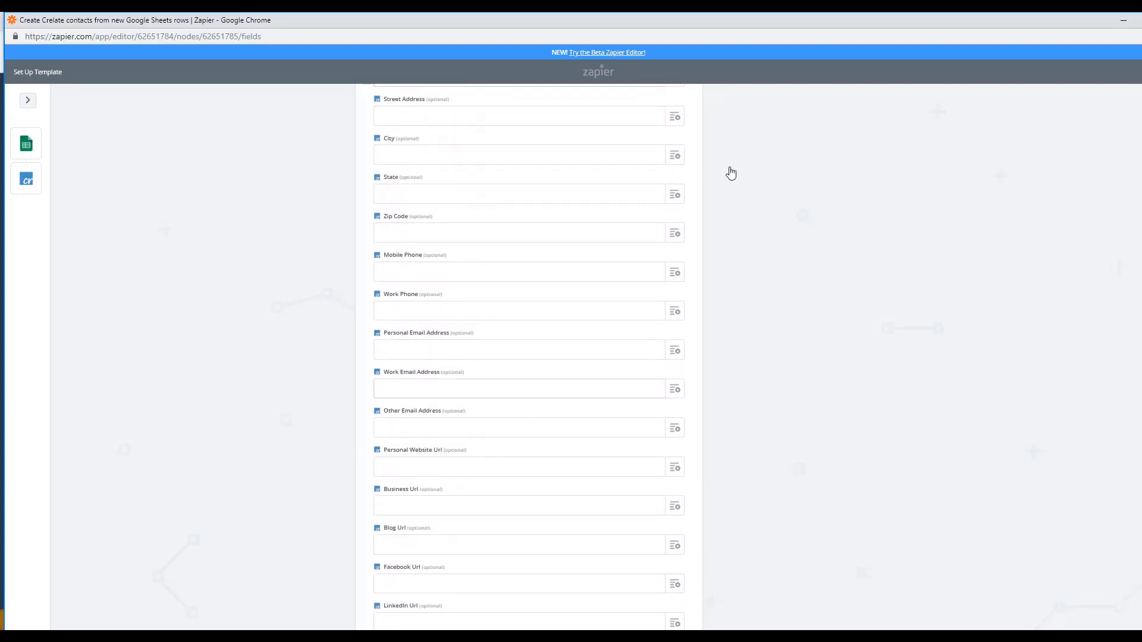
{"action": "left_click_drag", "start_coordinate": [764, 25], "coordinate": [754, 11]}
{"action": "scroll", "coordinate": [743, 315], "scroll_direction": "down", "scroll_amount": 4}
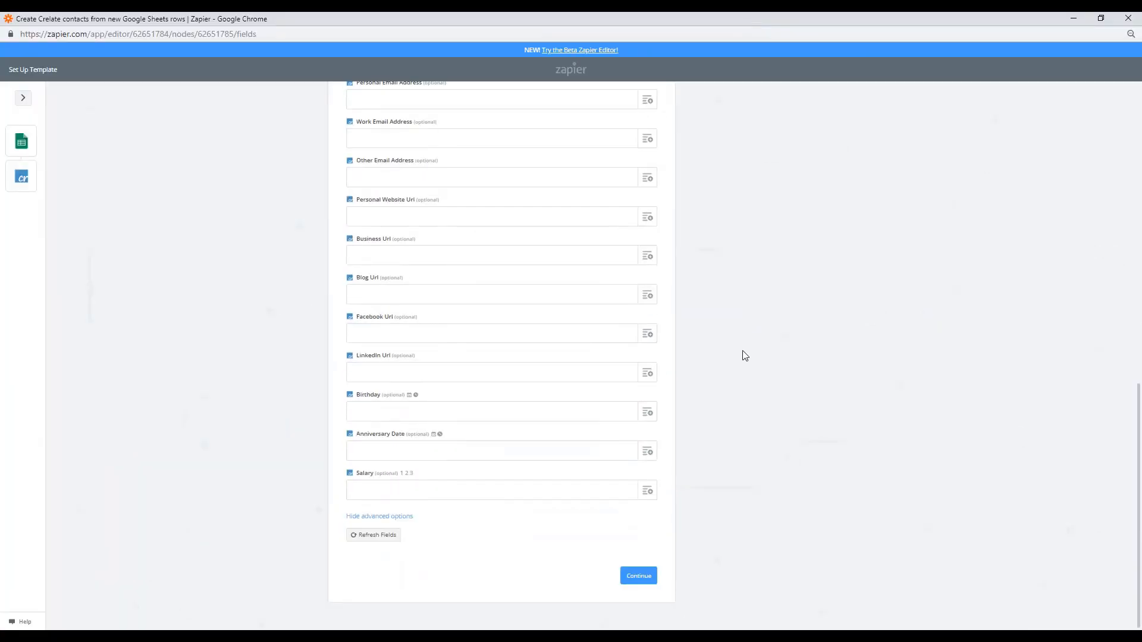
Send the Row B sample contact to Crelate as a test, then finish and turn the zap on
{"action": "left_click", "coordinate": [640, 577]}
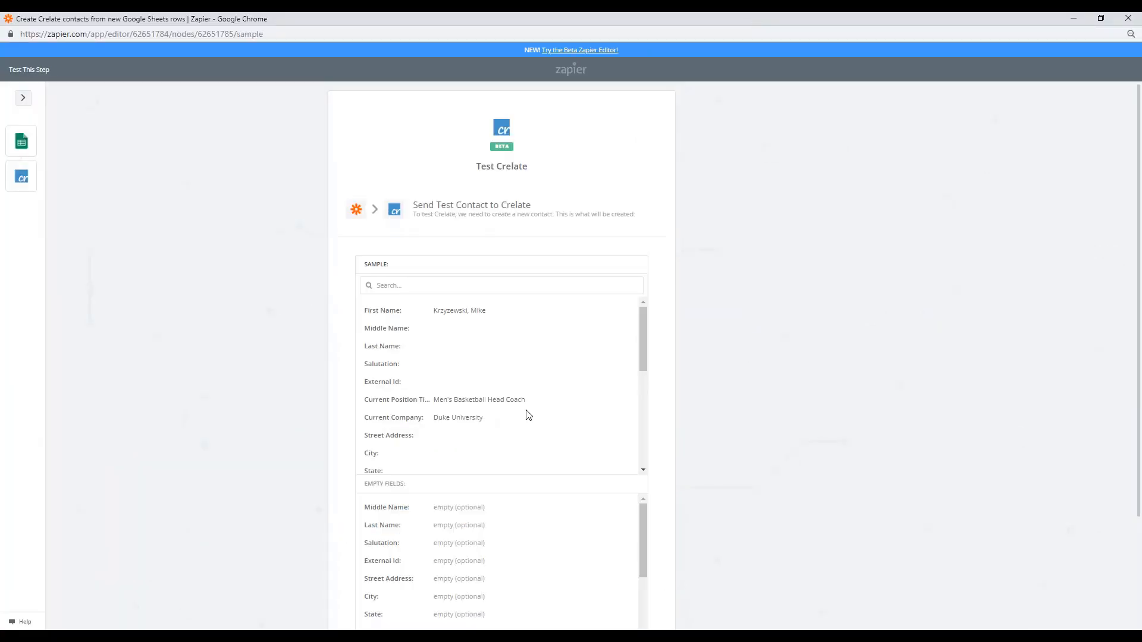
{"action": "scroll", "coordinate": [748, 388], "scroll_direction": "down", "scroll_amount": 2}
{"action": "scroll", "coordinate": [748, 387], "scroll_direction": "up", "scroll_amount": 2}
{"action": "scroll", "coordinate": [721, 378], "scroll_direction": "down", "scroll_amount": 1}
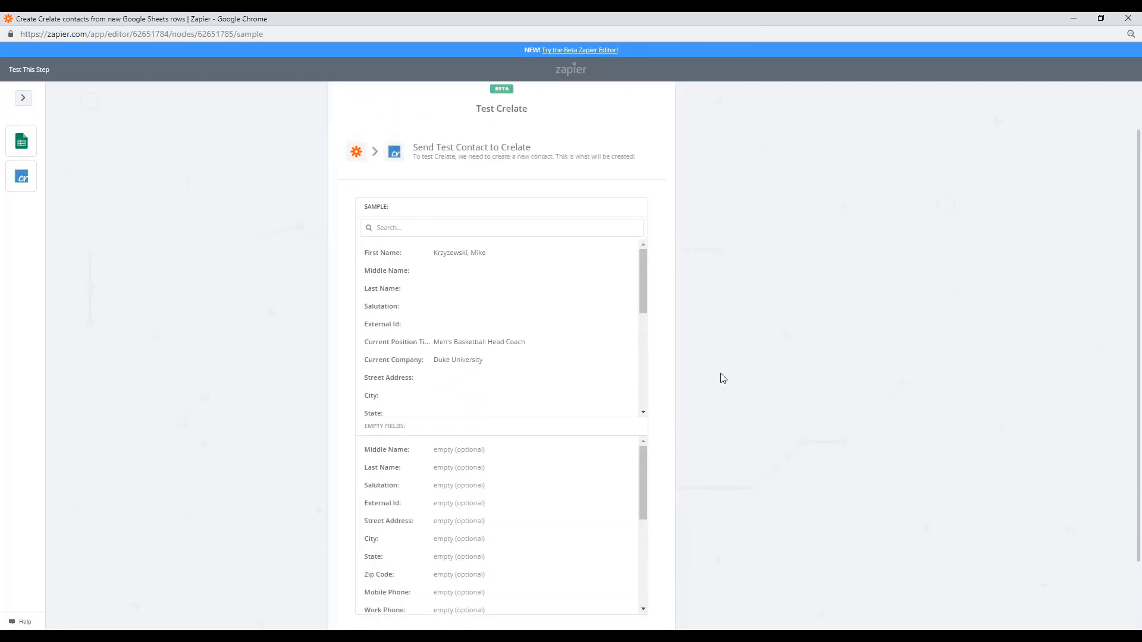
{"action": "scroll", "coordinate": [719, 378], "scroll_direction": "down", "scroll_amount": 2}
{"action": "left_click", "coordinate": [628, 563]}
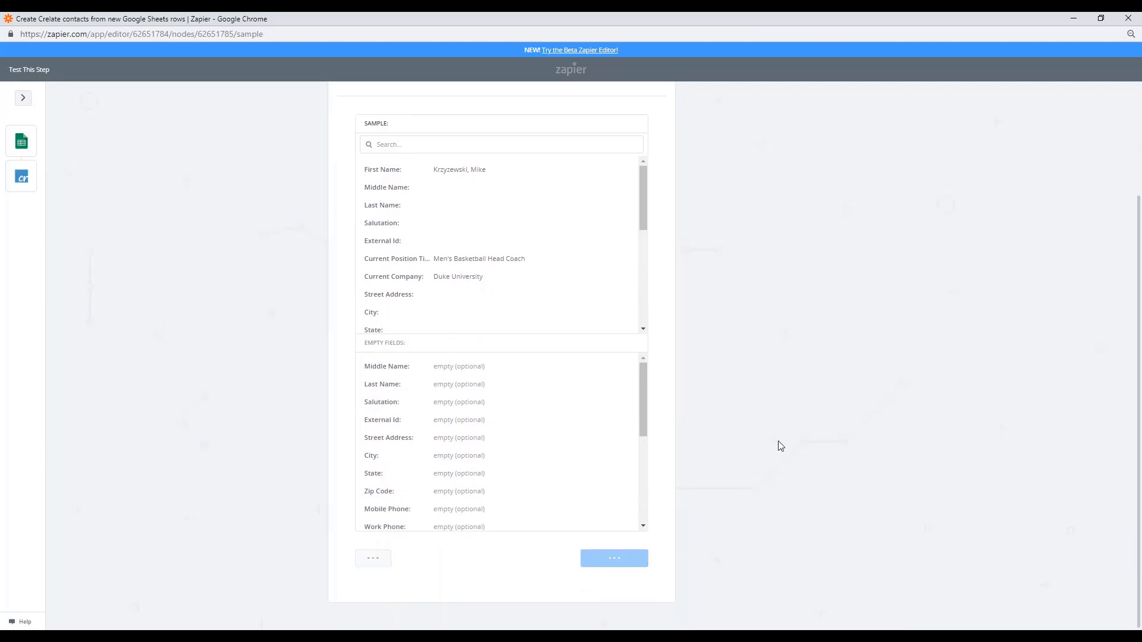
{"action": "left_click", "coordinate": [632, 542]}
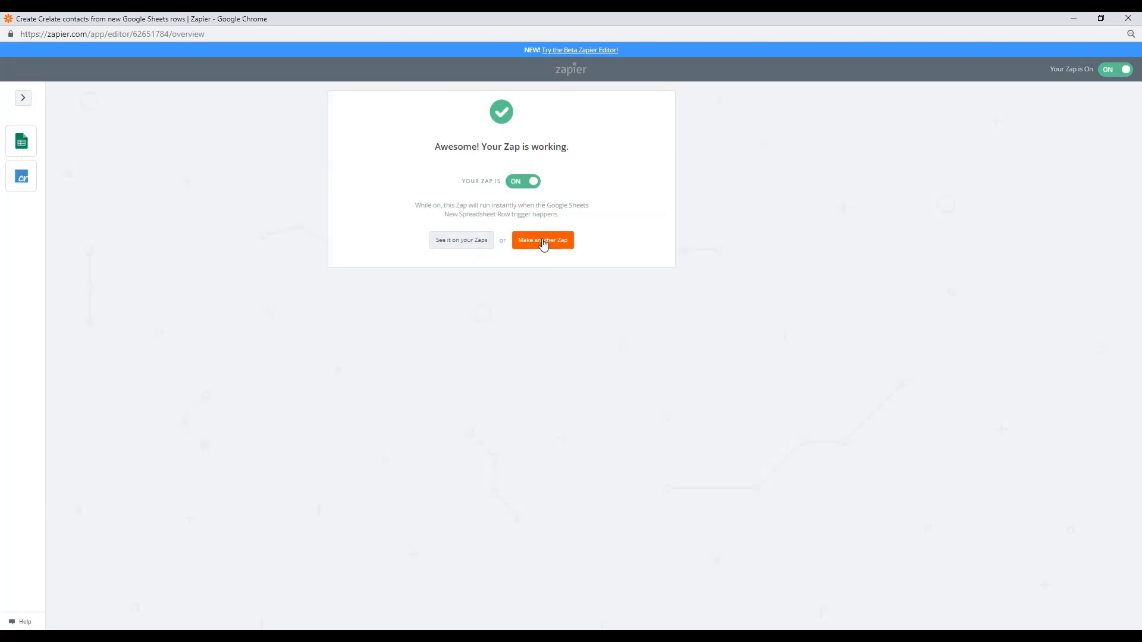
Browse My Zaps and open the Trello tasks zap to view its New Card trigger
{"action": "left_click", "coordinate": [469, 239]}
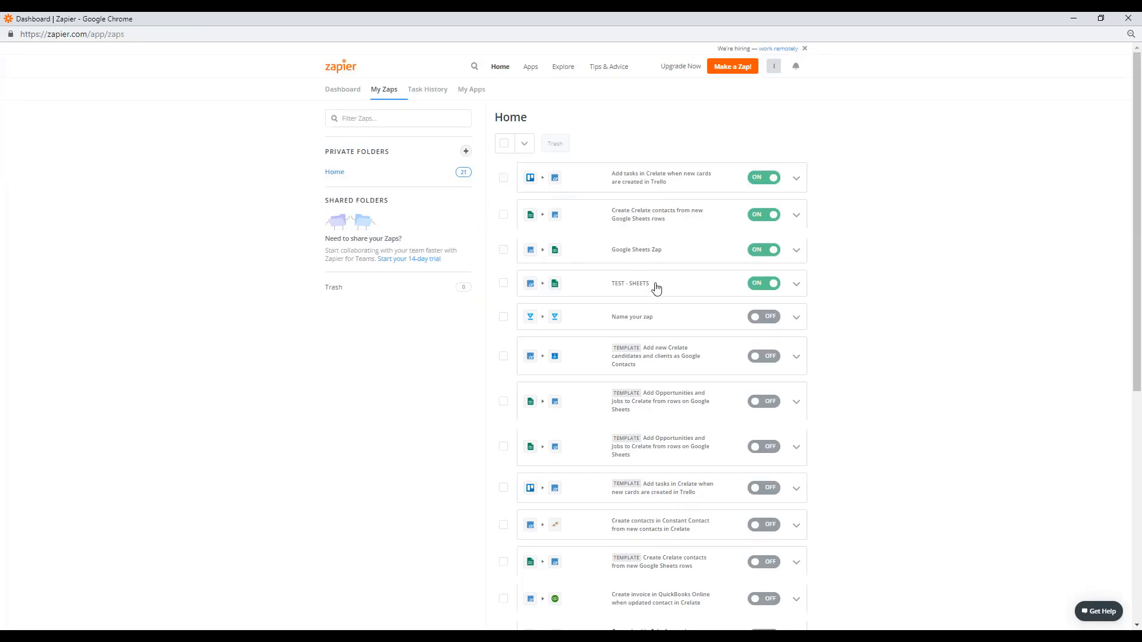
{"action": "scroll", "coordinate": [657, 289], "scroll_direction": "down", "scroll_amount": 2}
{"action": "scroll", "coordinate": [657, 289], "scroll_direction": "up", "scroll_amount": 2}
{"action": "scroll", "coordinate": [656, 289], "scroll_direction": "down", "scroll_amount": 3}
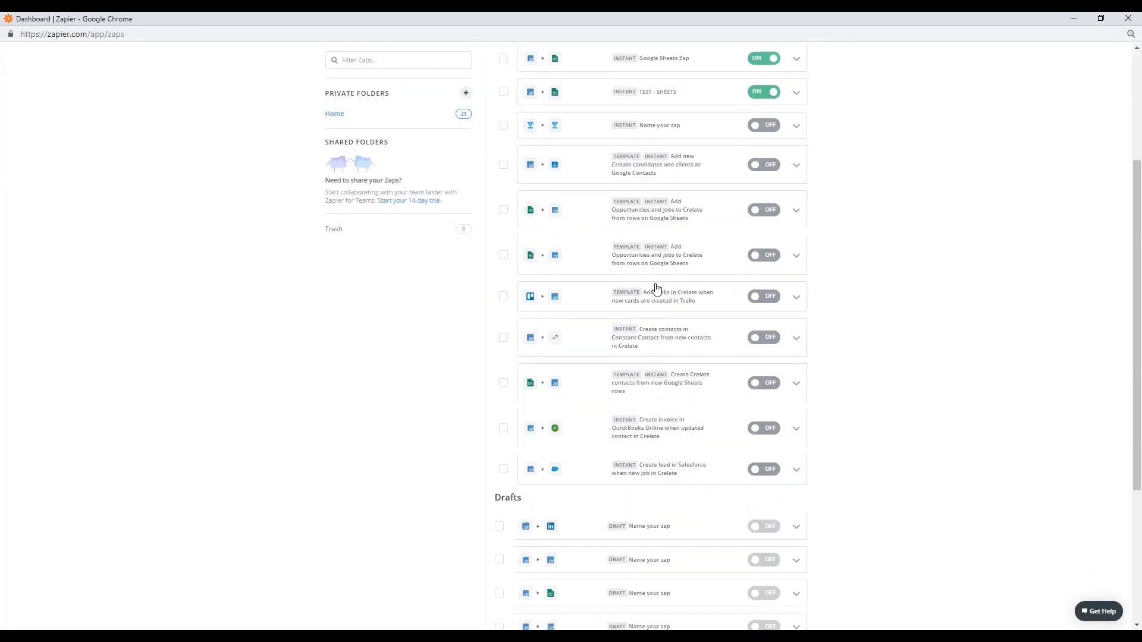
{"action": "scroll", "coordinate": [656, 289], "scroll_direction": "down", "scroll_amount": 3}
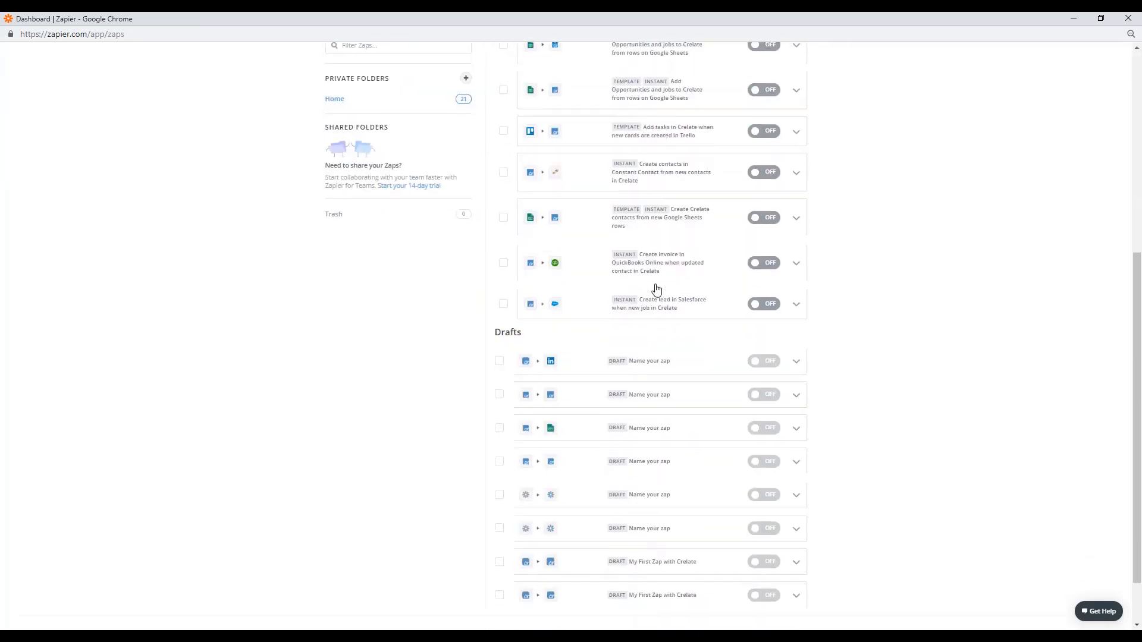
{"action": "scroll", "coordinate": [656, 289], "scroll_direction": "up", "scroll_amount": 6}
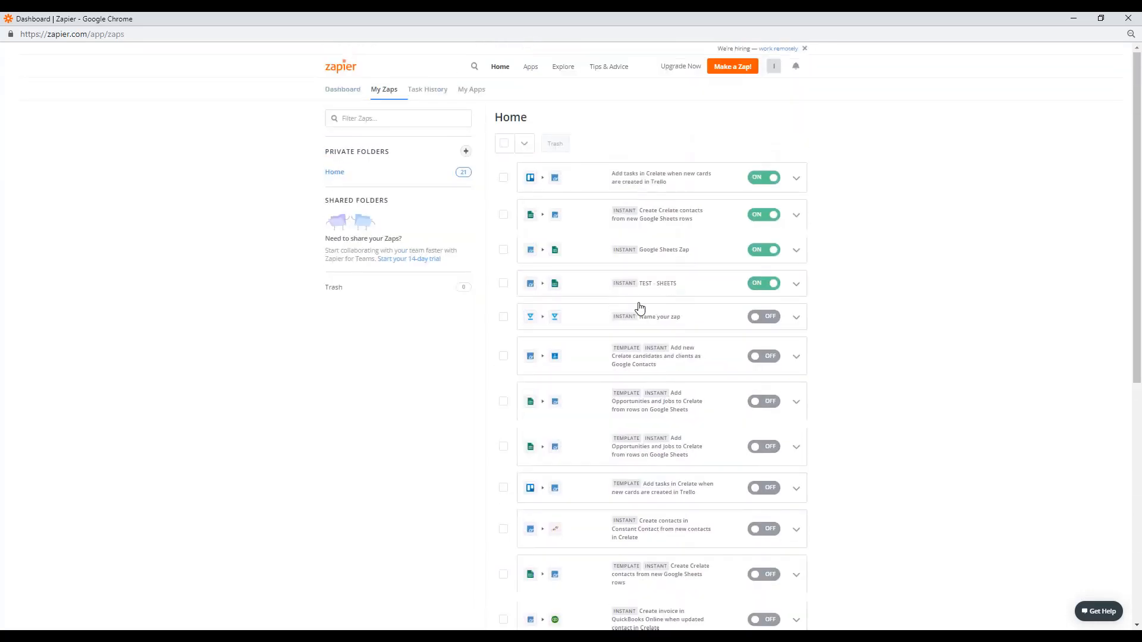
{"action": "left_click", "coordinate": [797, 181]}
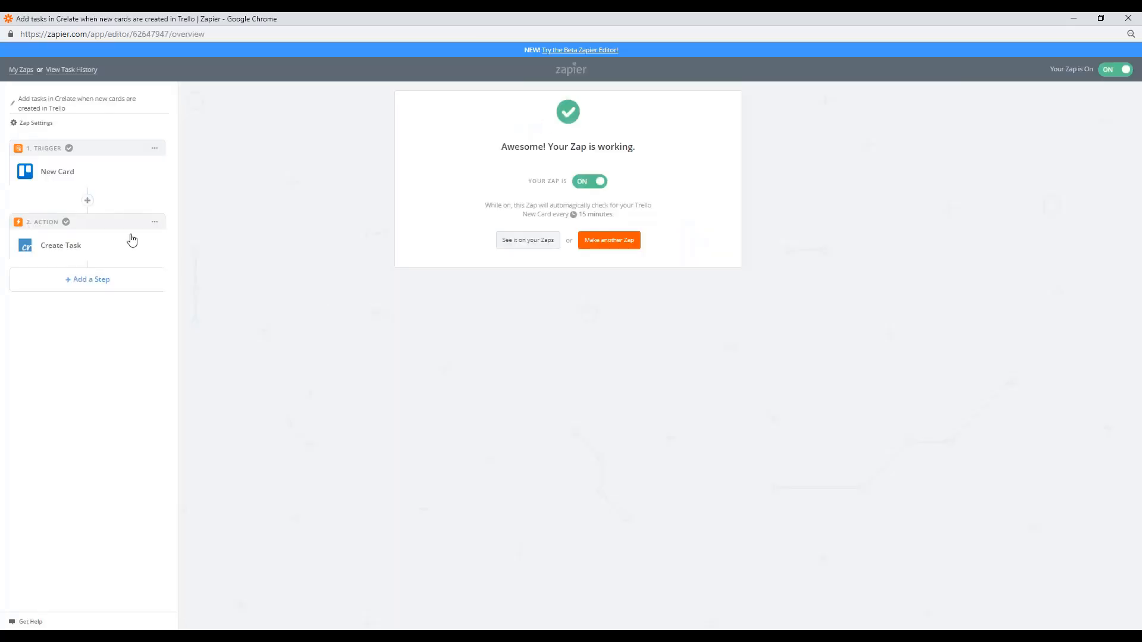
{"action": "double_click", "coordinate": [52, 177]}
{"action": "left_click", "coordinate": [53, 176]}
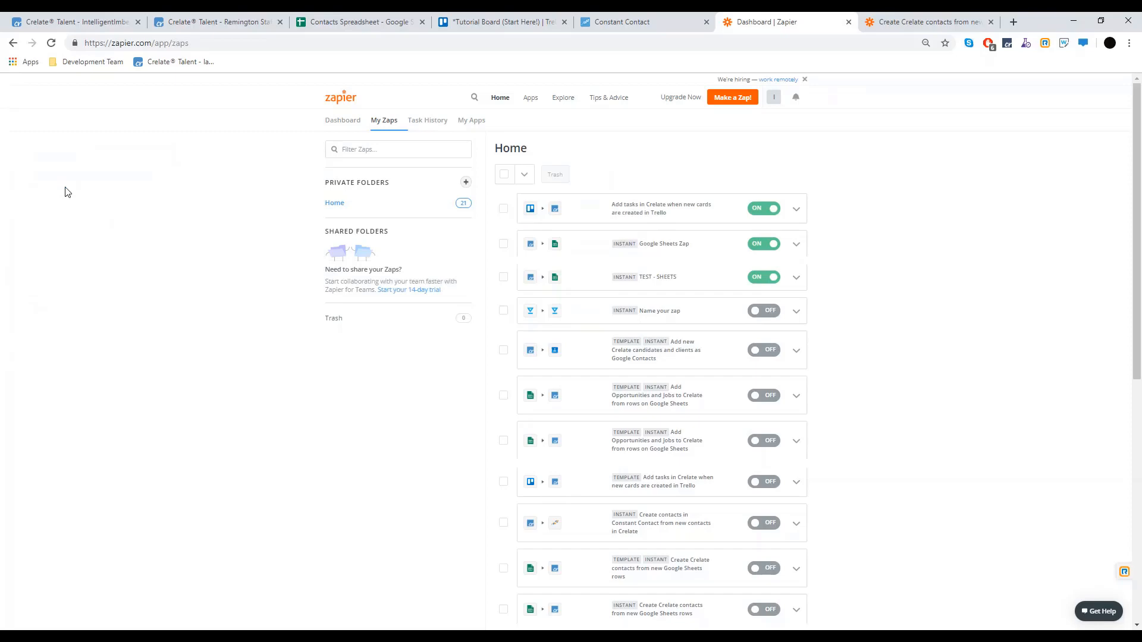
Add row 24 to Contacts Spreadsheet with a test contact's name, Sales Executive, and ABC Inc
{"action": "left_click", "coordinate": [335, 29]}
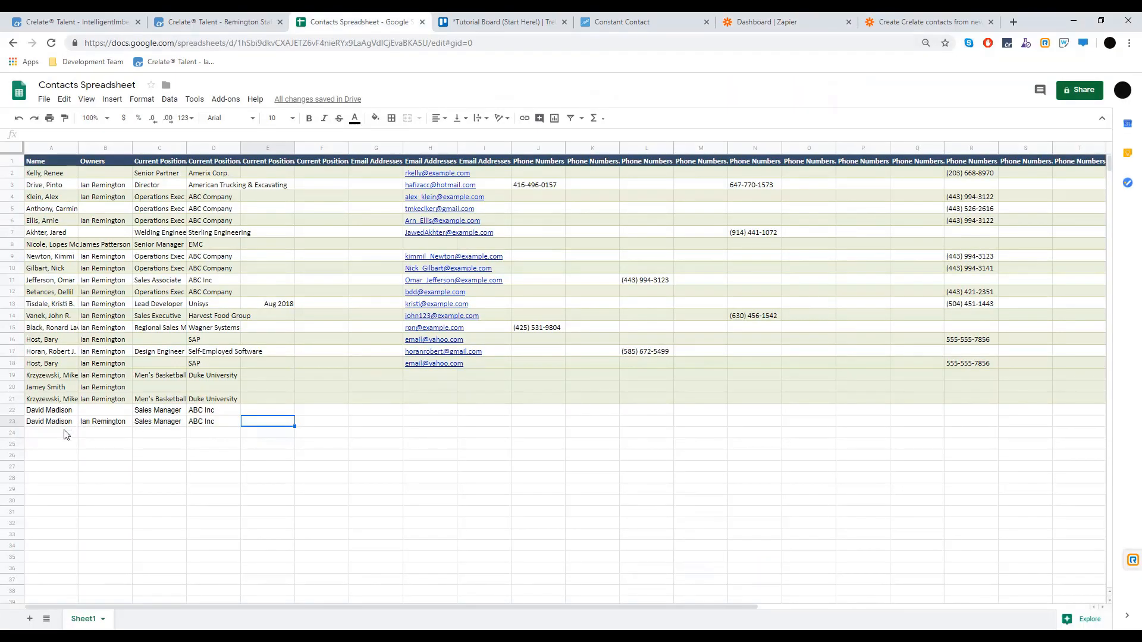
{"action": "left_click", "coordinate": [65, 434]}
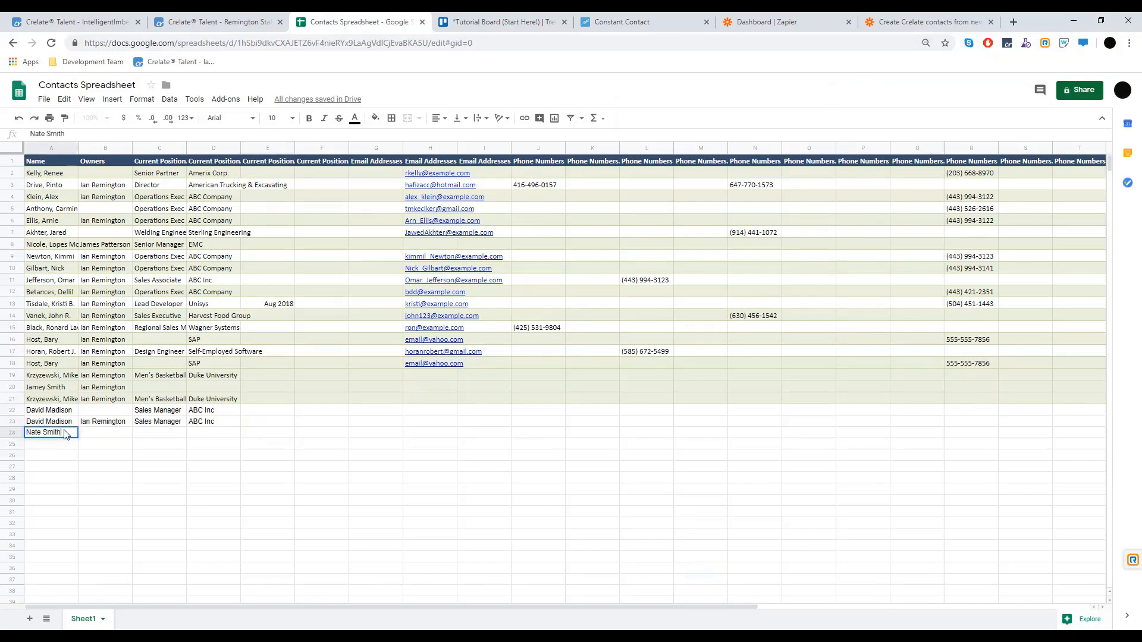
{"action": "key", "text": "Tab"}
{"action": "key", "text": "Tab"}
{"action": "type", "text": "Sales Executive"}
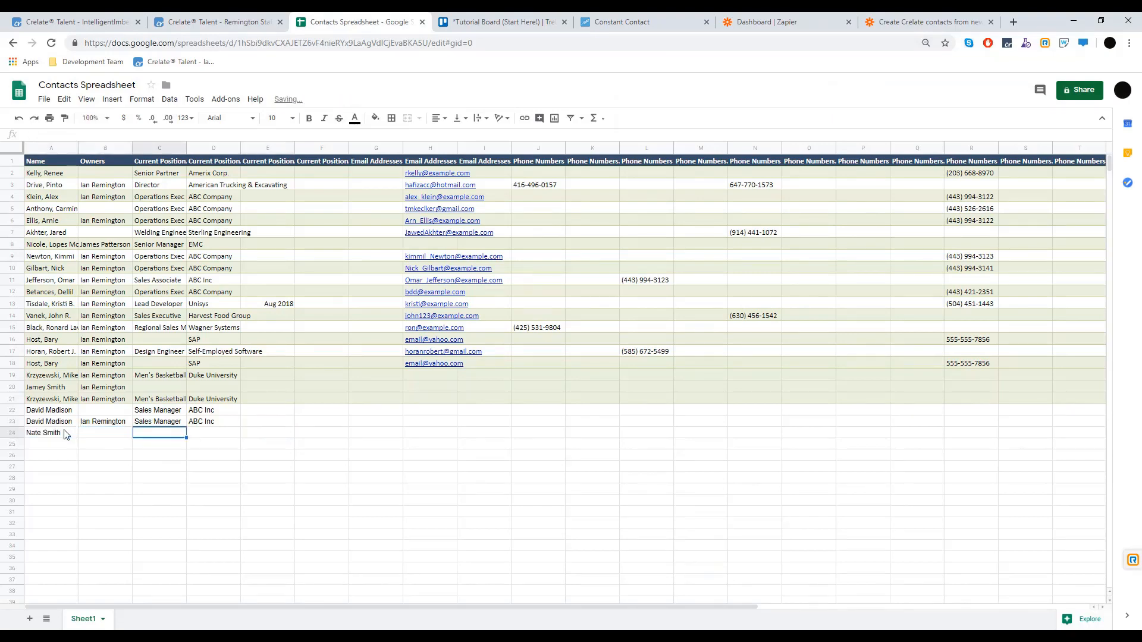
{"action": "key", "text": "Tab"}
{"action": "type", "text": "ABC Inc"}
{"action": "key", "text": "Tab"}
{"action": "key", "text": "Return"}
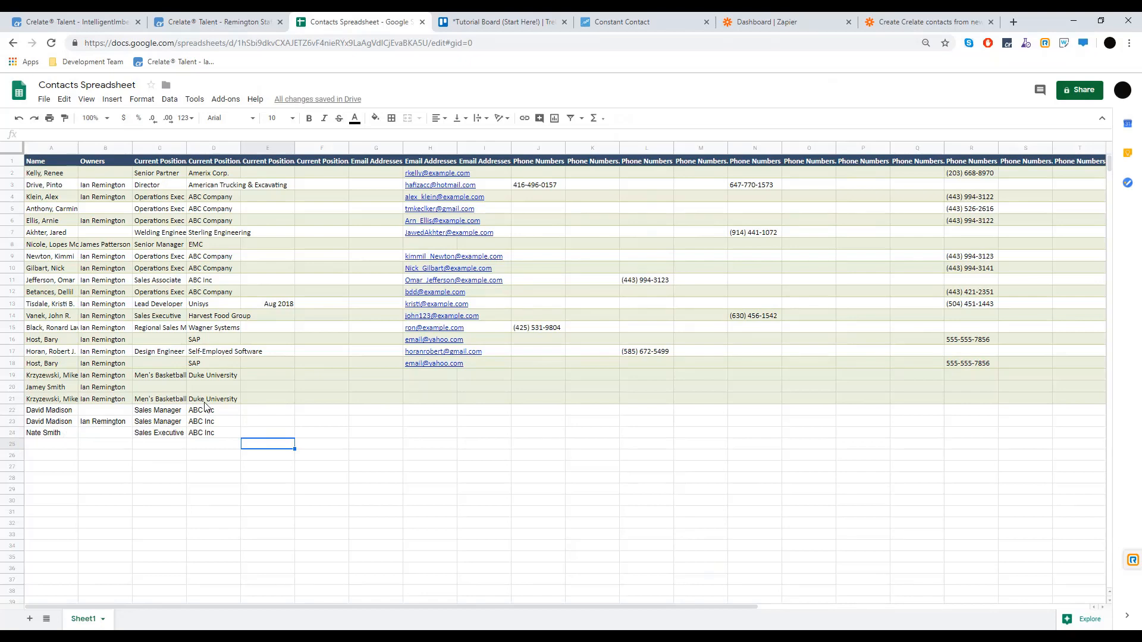
{"action": "left_click", "coordinate": [210, 24]}
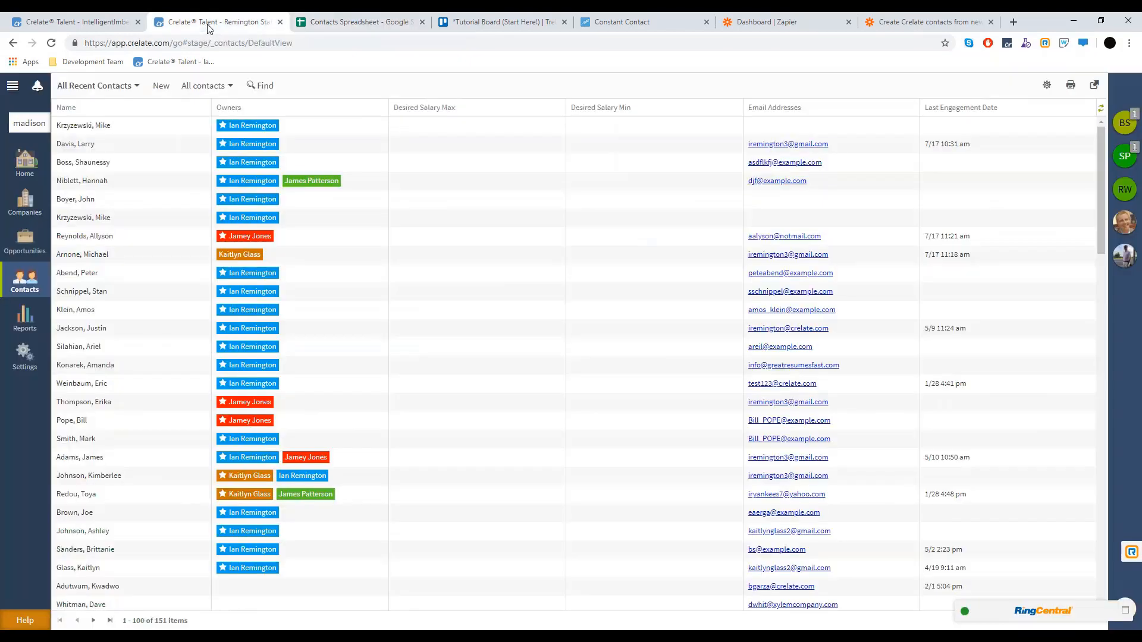
Refresh Crelate's contacts list, open the newly synced contact, then go to the Home dashboard
{"action": "left_click", "coordinate": [52, 43]}
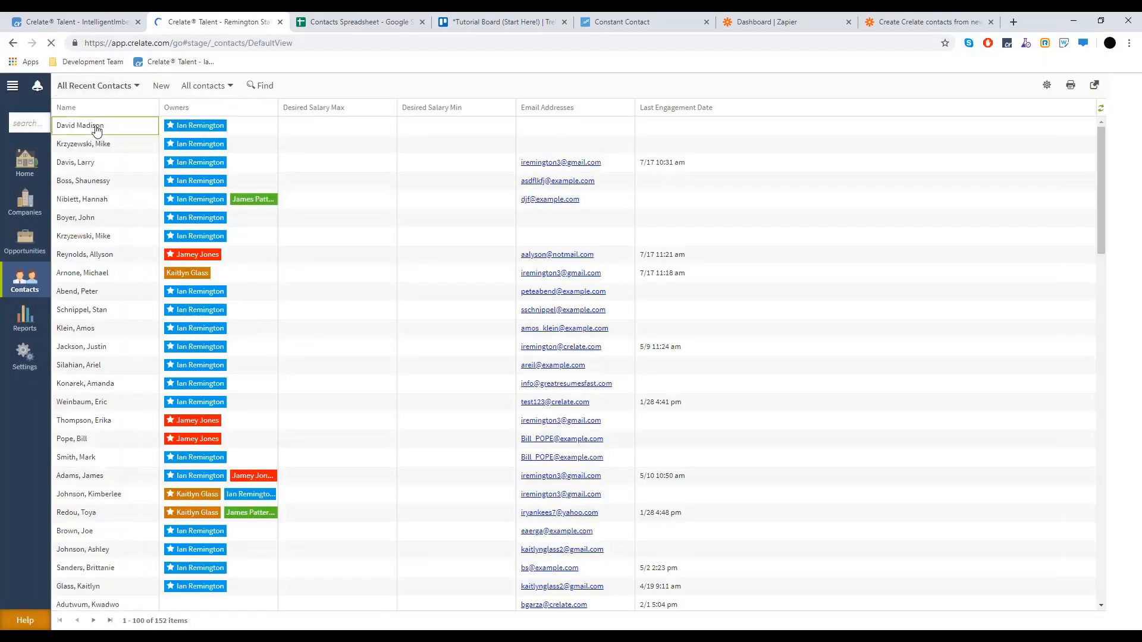
{"action": "left_click", "coordinate": [97, 128]}
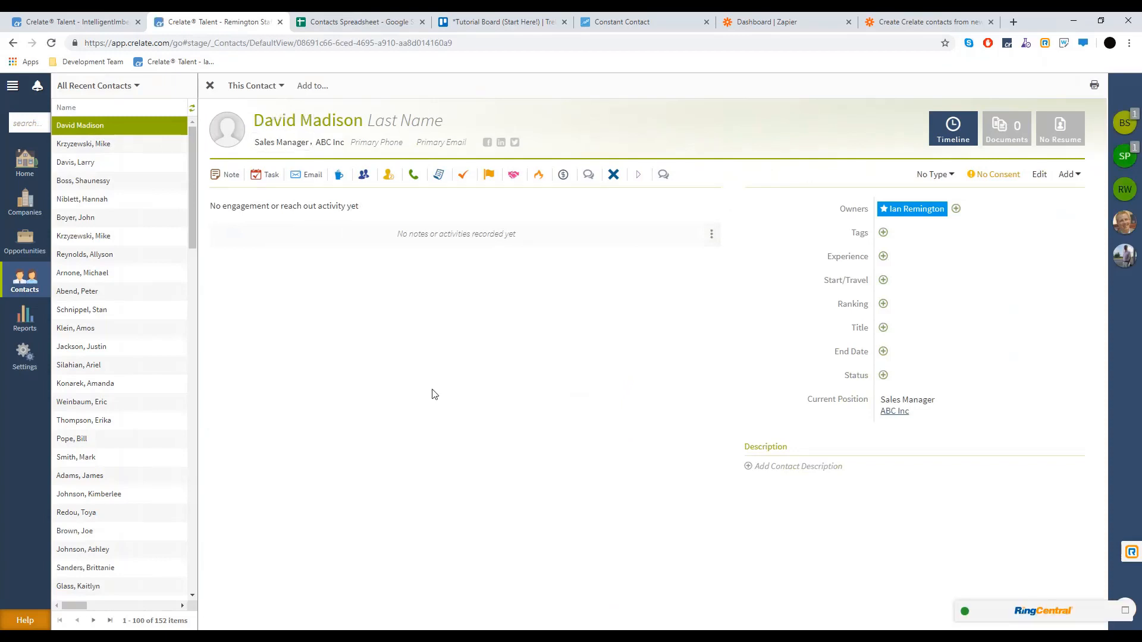
{"action": "left_click", "coordinate": [47, 171]}
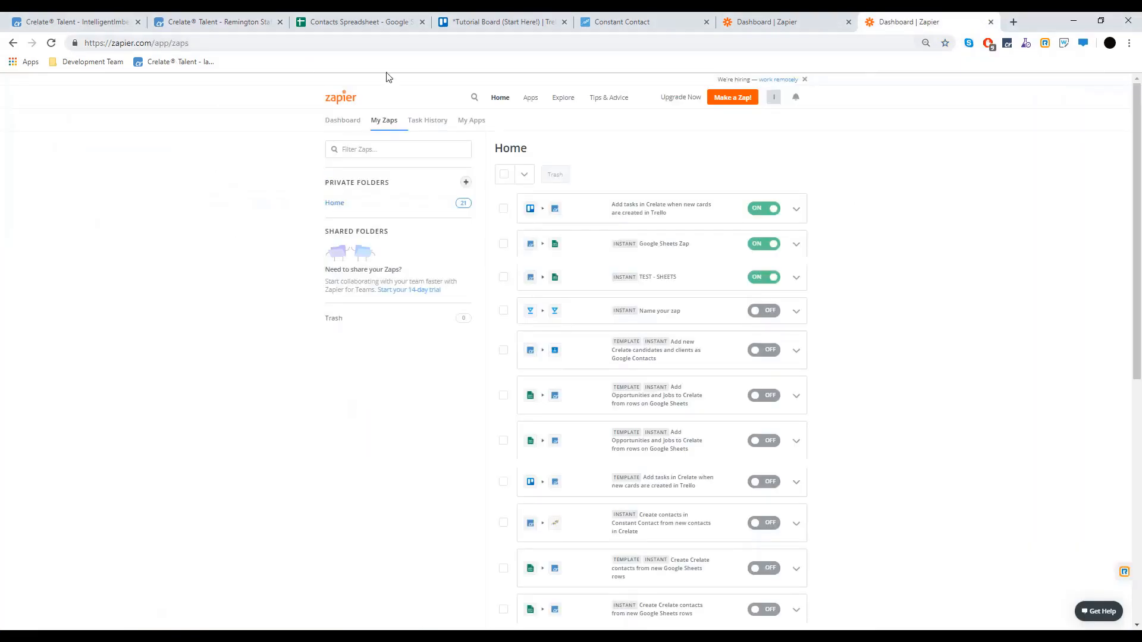
Create a new zap using Crelate's less common New Contact trigger
{"action": "left_click", "coordinate": [723, 101]}
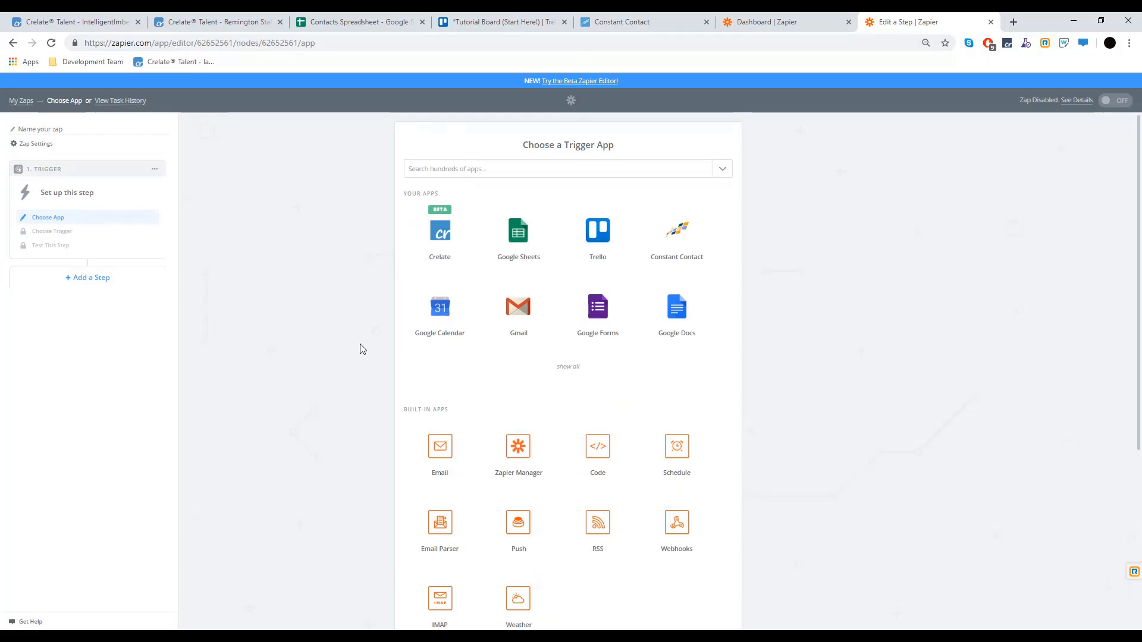
{"action": "left_click", "coordinate": [432, 250]}
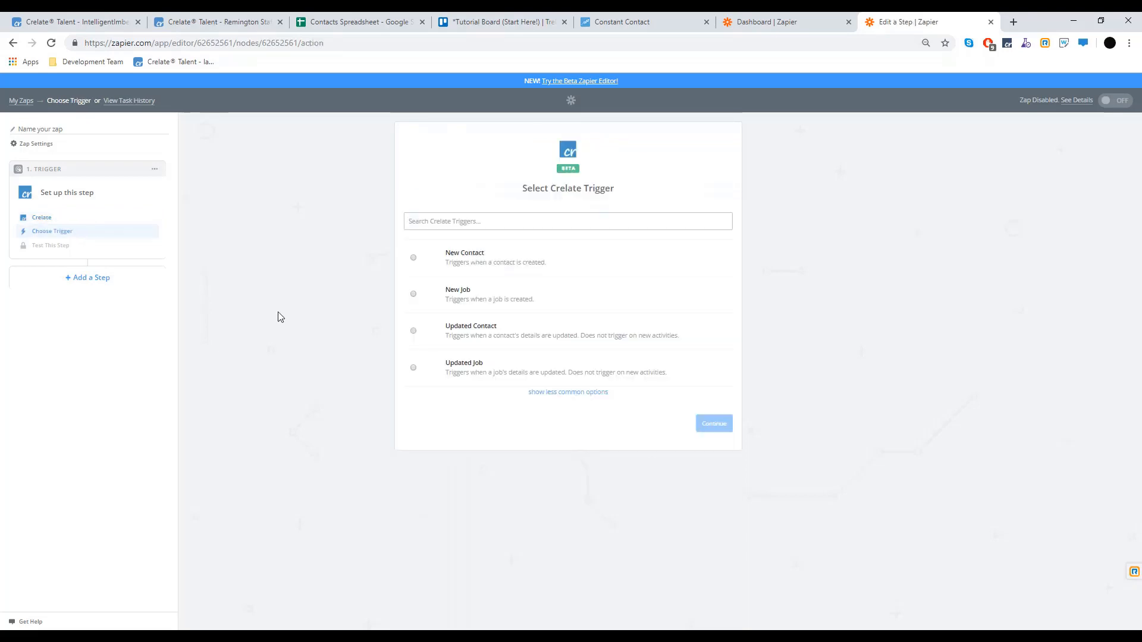
{"action": "left_click", "coordinate": [564, 393]}
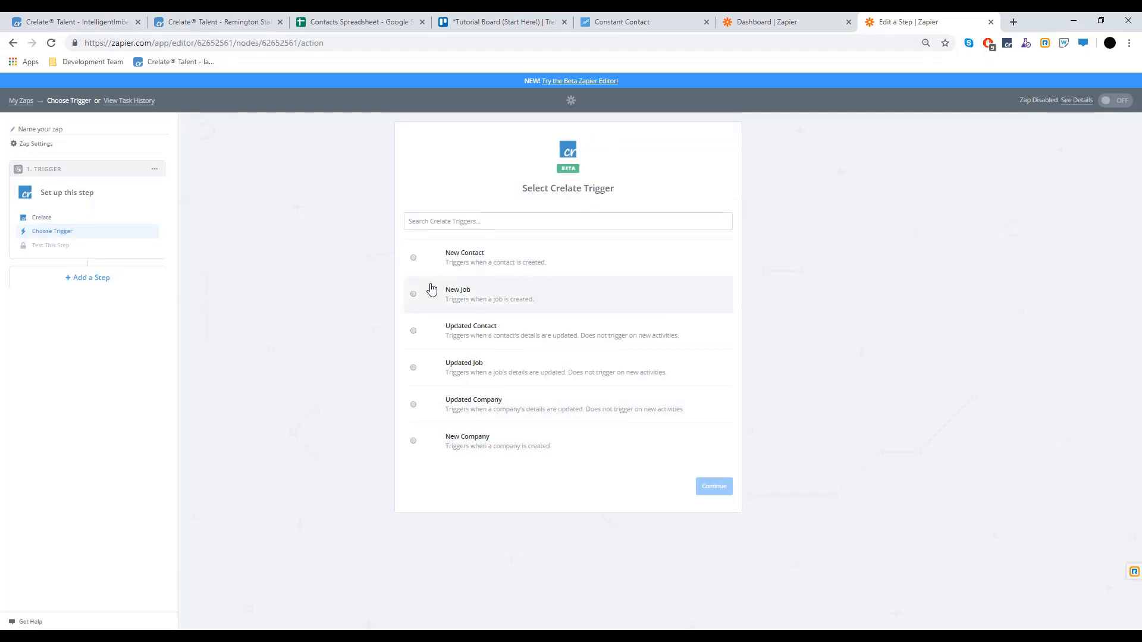
{"action": "left_click", "coordinate": [467, 270]}
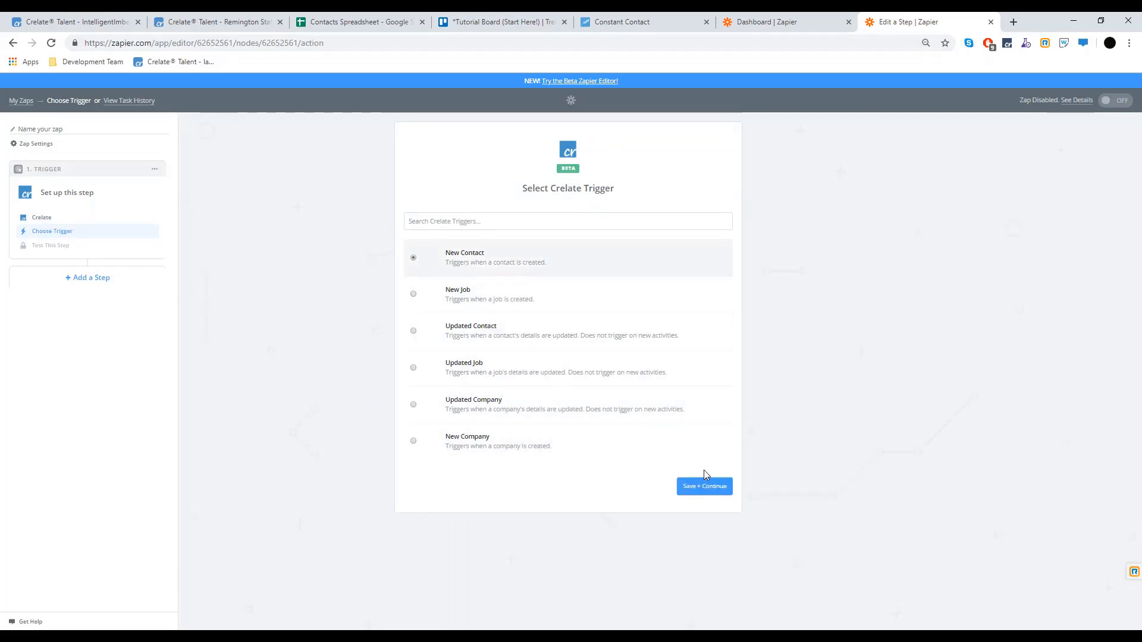
{"action": "left_click", "coordinate": [709, 484]}
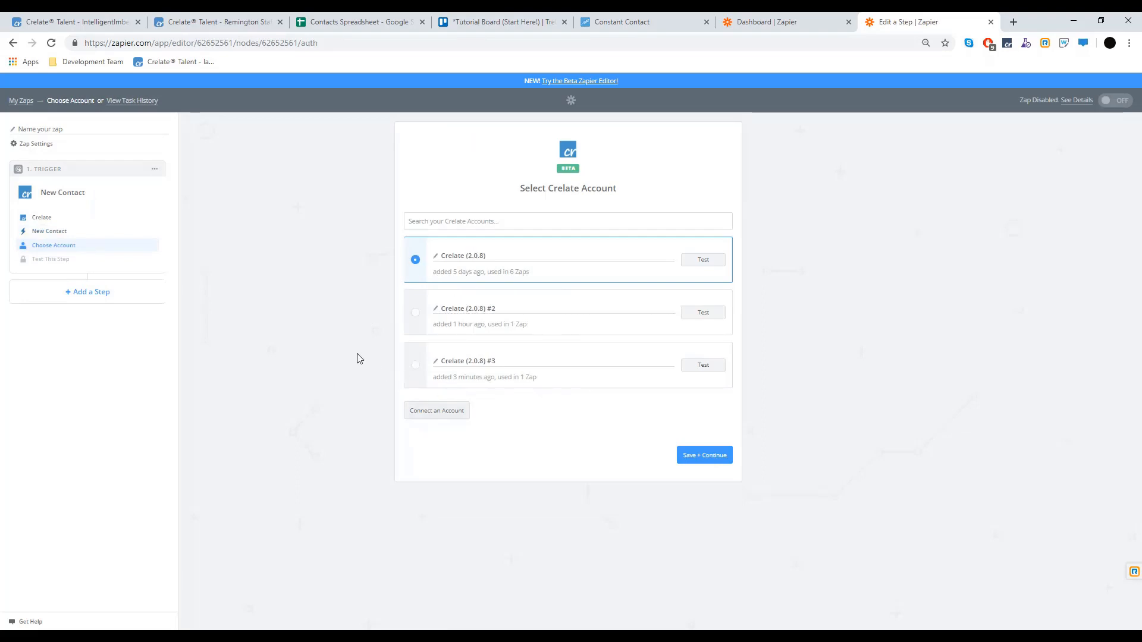
Connect the trigger to the Crelate (2.0.8) #3 account after dismissing the authorization popup
{"action": "left_click", "coordinate": [438, 411]}
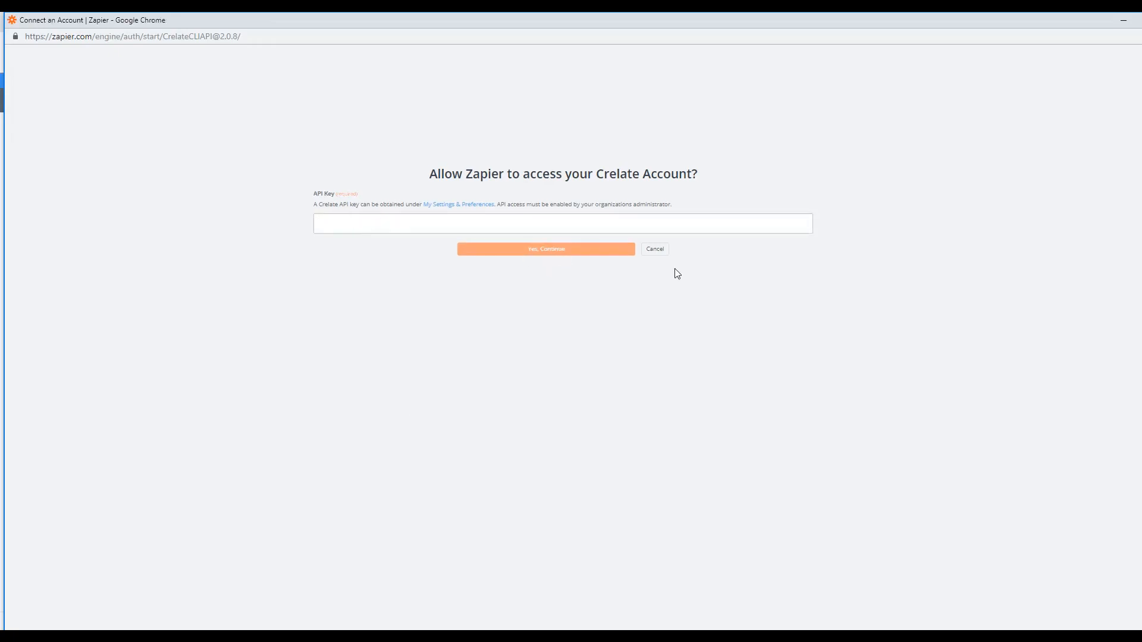
{"action": "left_click_drag", "start_coordinate": [986, 19], "coordinate": [908, 32]}
{"action": "left_click", "coordinate": [1093, 29]}
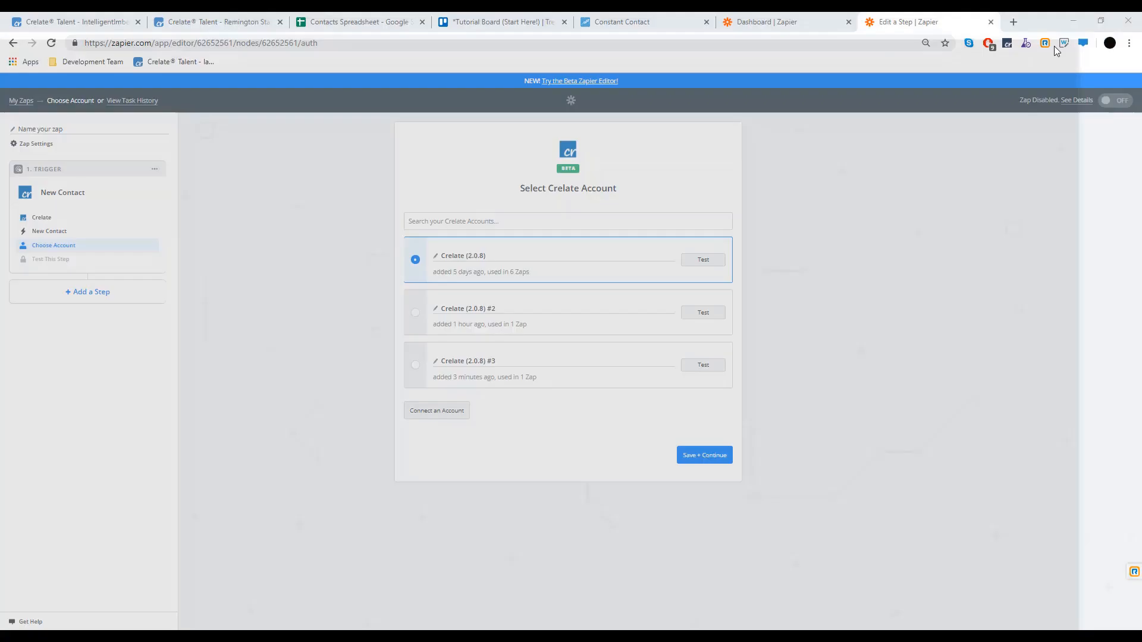
{"action": "left_click", "coordinate": [418, 368]}
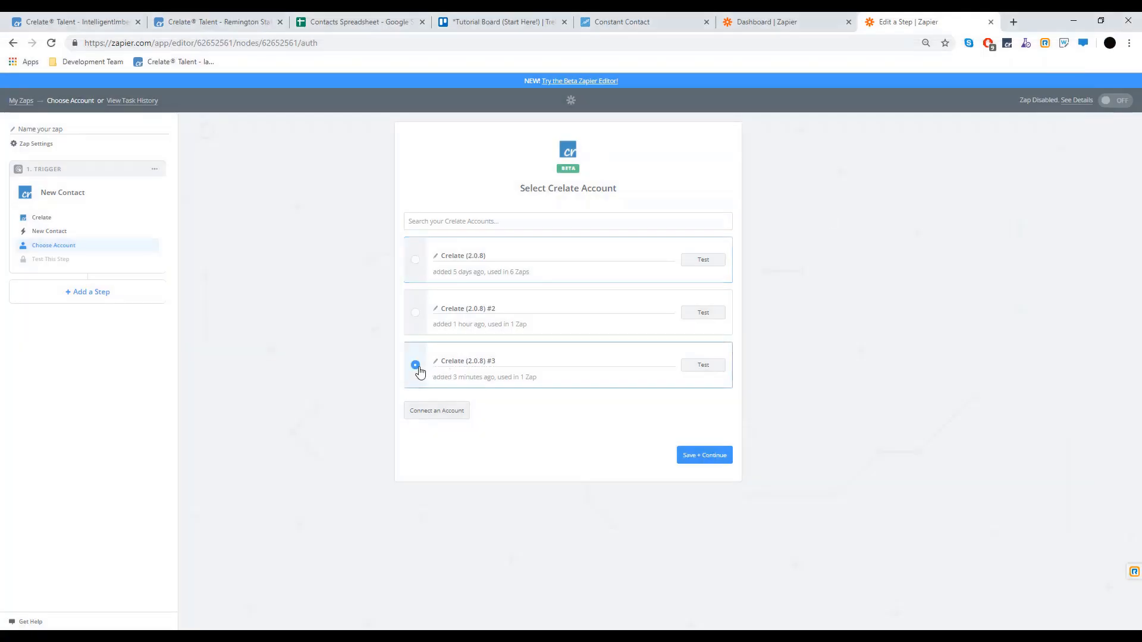
{"action": "left_click", "coordinate": [708, 456]}
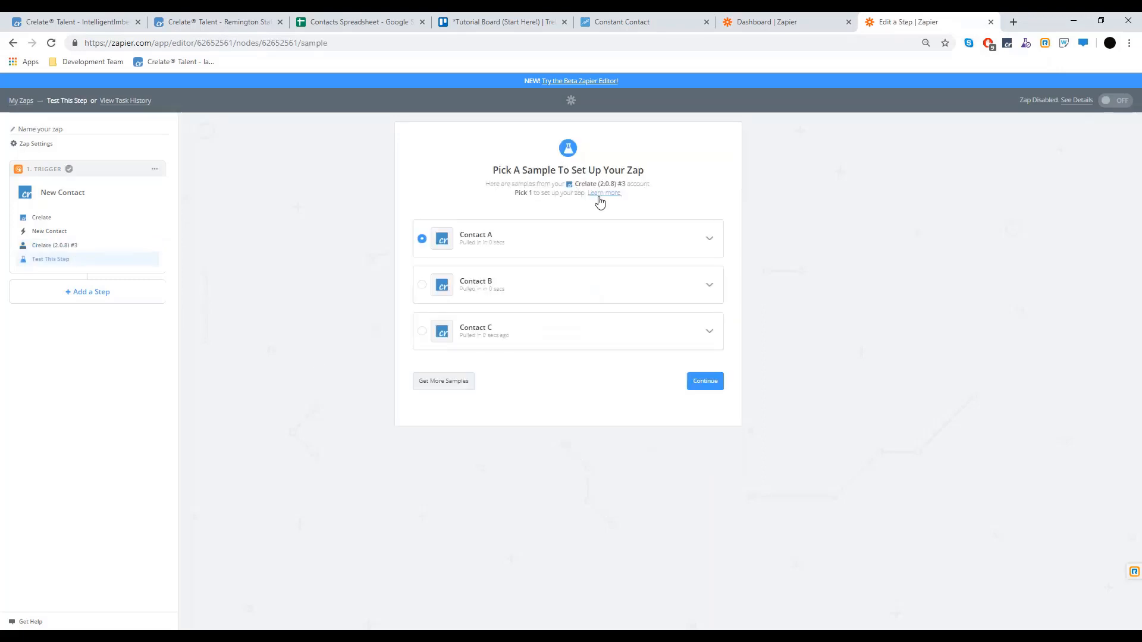
Keep Contact A as the trigger sample and add an Action/Search step after the trigger
{"action": "left_click", "coordinate": [711, 238]}
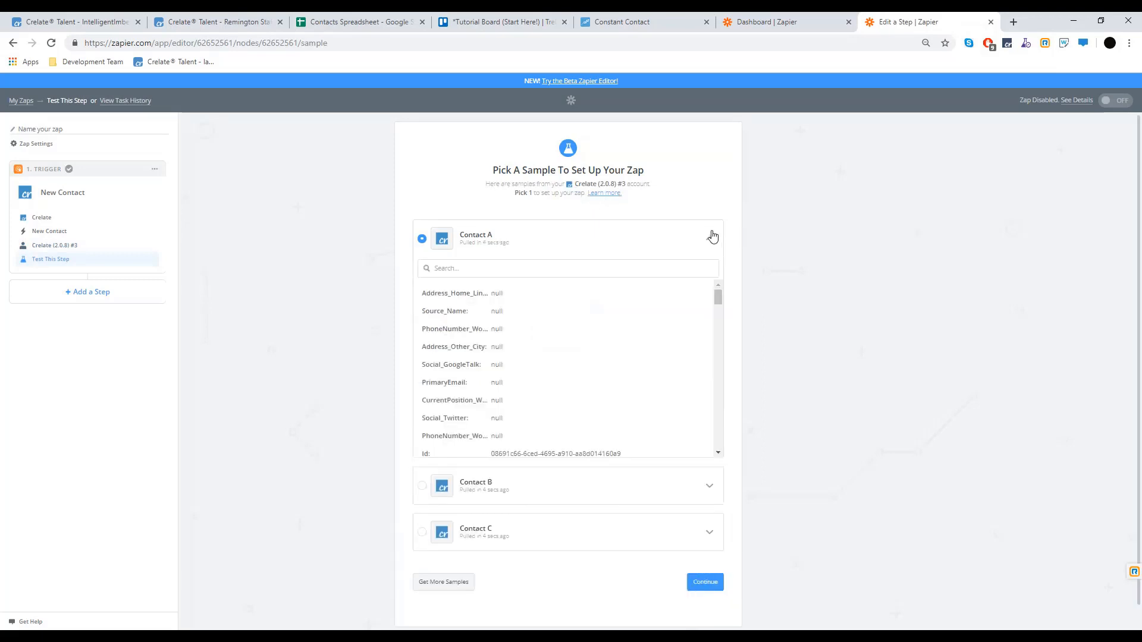
{"action": "scroll", "coordinate": [567, 331], "scroll_direction": "down", "scroll_amount": 3}
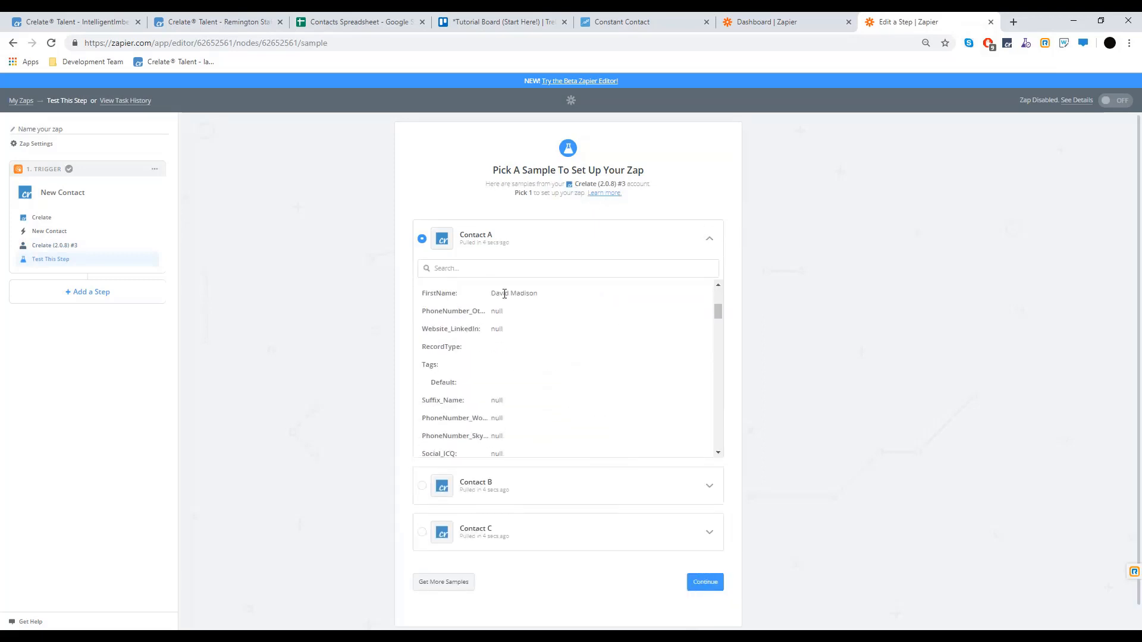
{"action": "scroll", "coordinate": [504, 293], "scroll_direction": "down", "scroll_amount": 6}
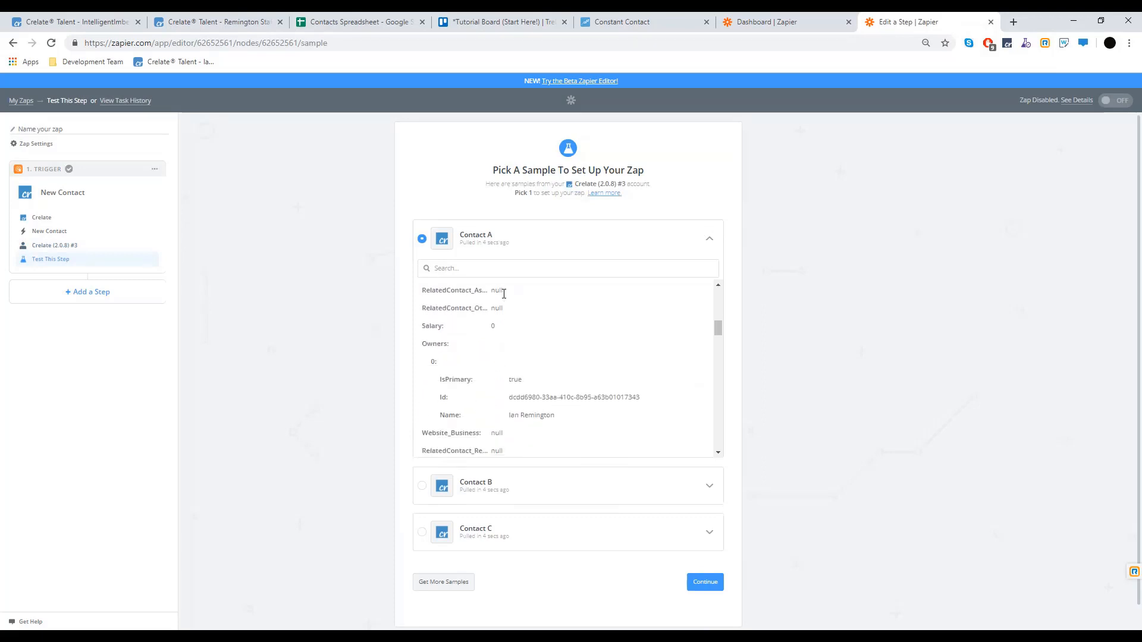
{"action": "left_click", "coordinate": [704, 583]}
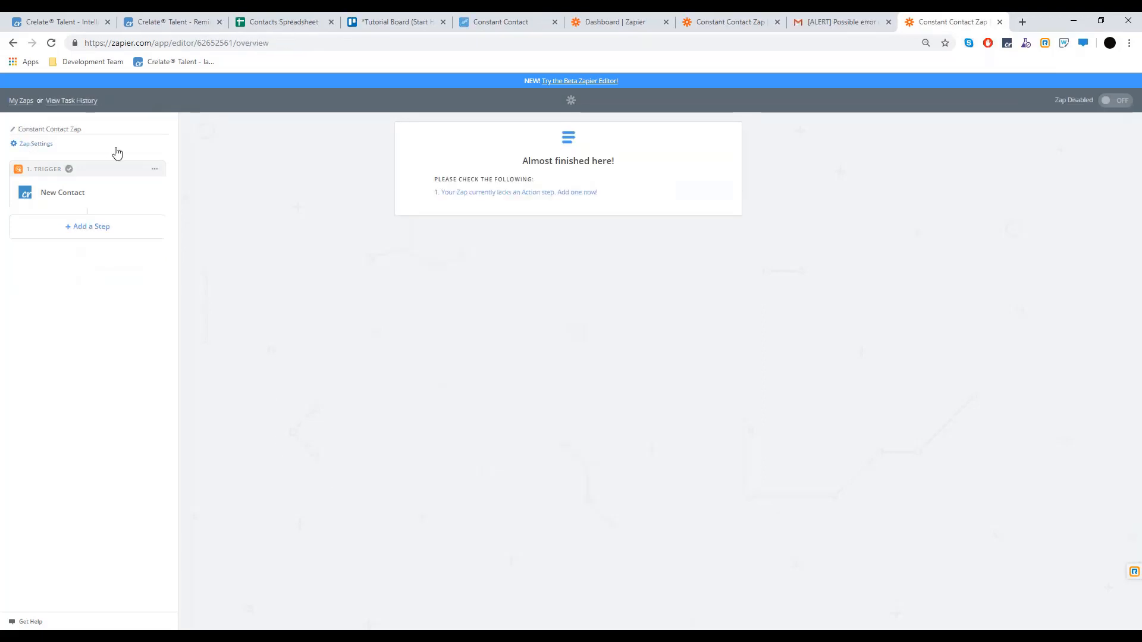
{"action": "left_click", "coordinate": [84, 234]}
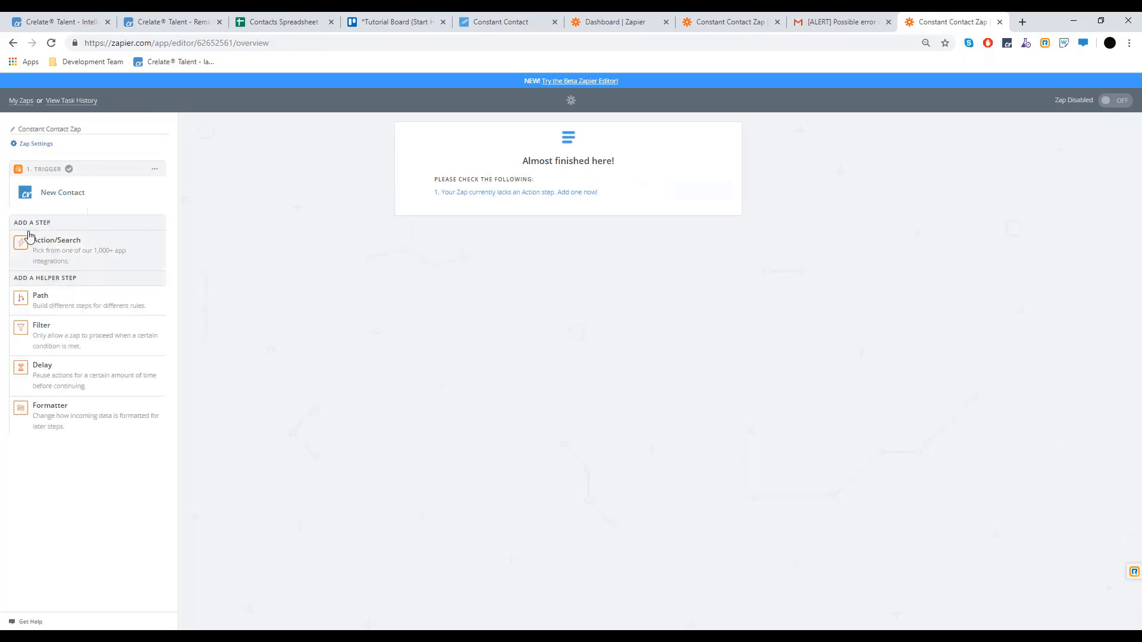
{"action": "left_click", "coordinate": [70, 258]}
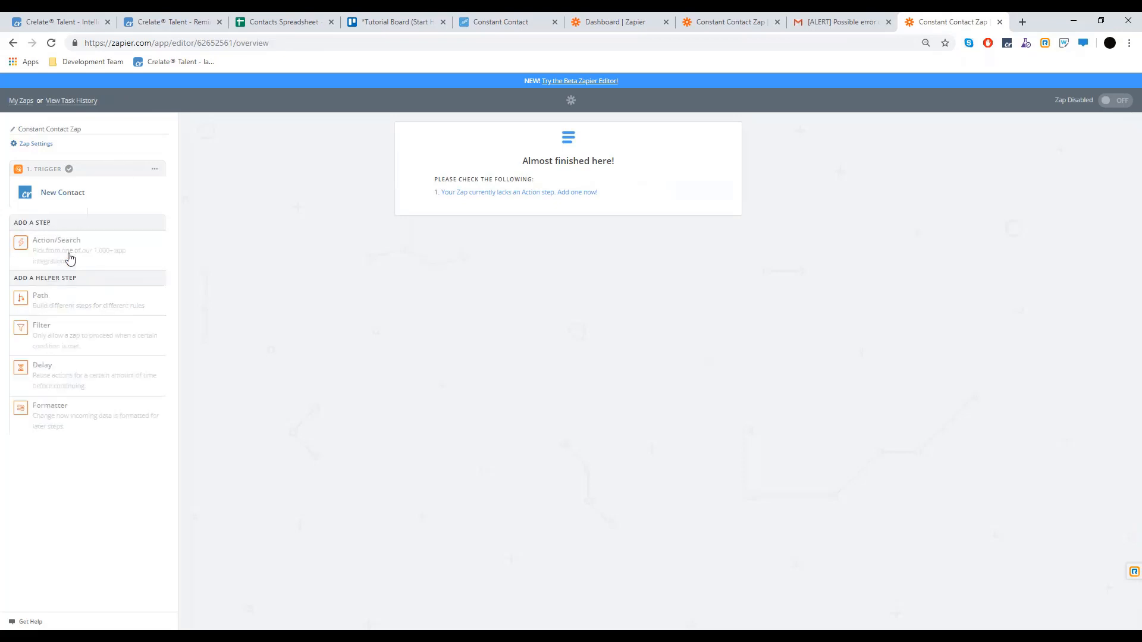
Make the action Constant Contact's Create Contact, keeping the already connected Constant Contact account
{"action": "left_click", "coordinate": [462, 169]}
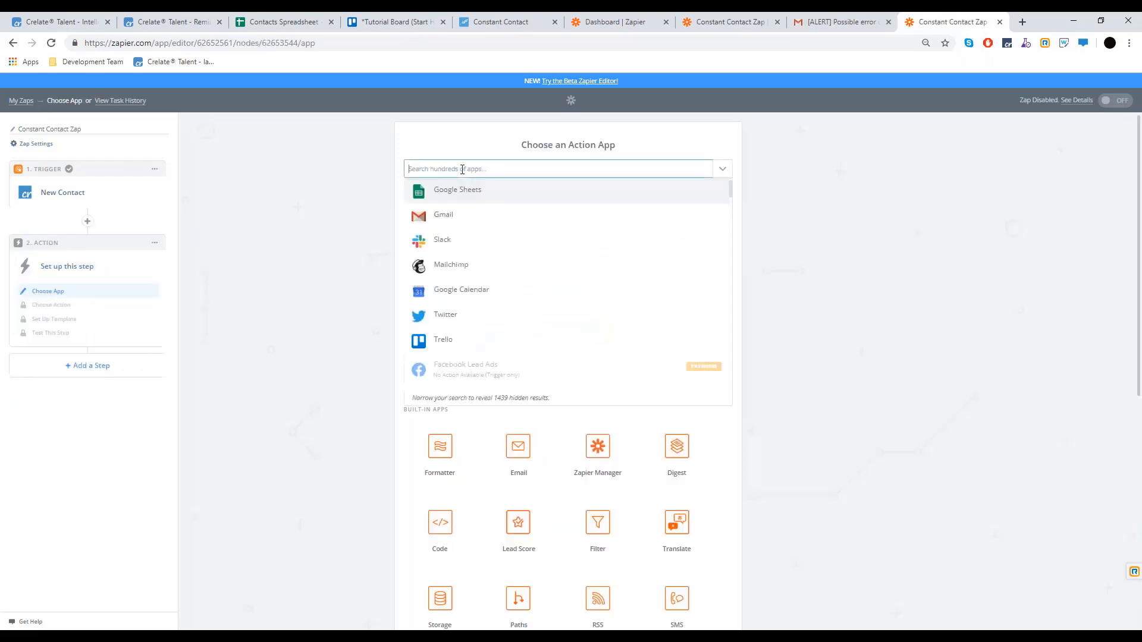
{"action": "type", "text": "const"}
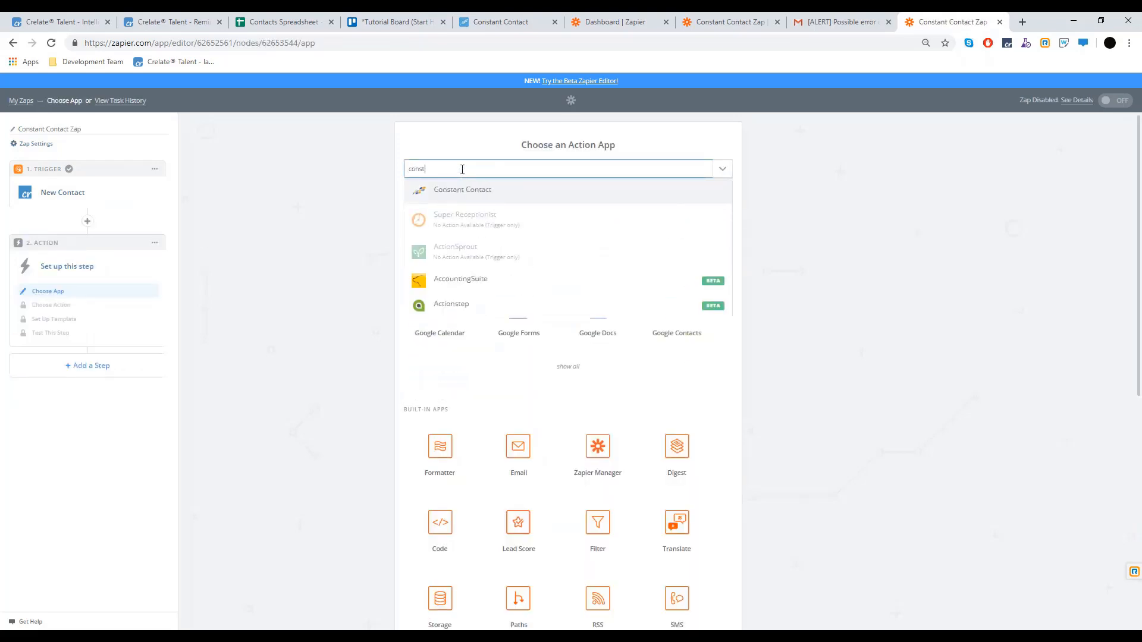
{"action": "left_click", "coordinate": [471, 186]}
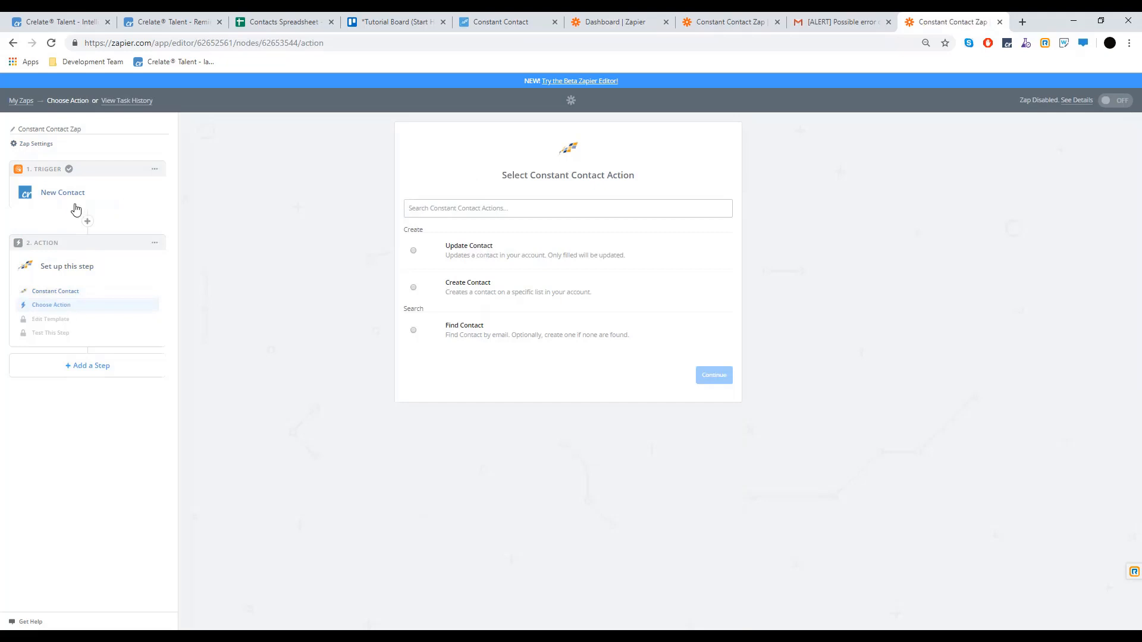
{"action": "left_click", "coordinate": [492, 283]}
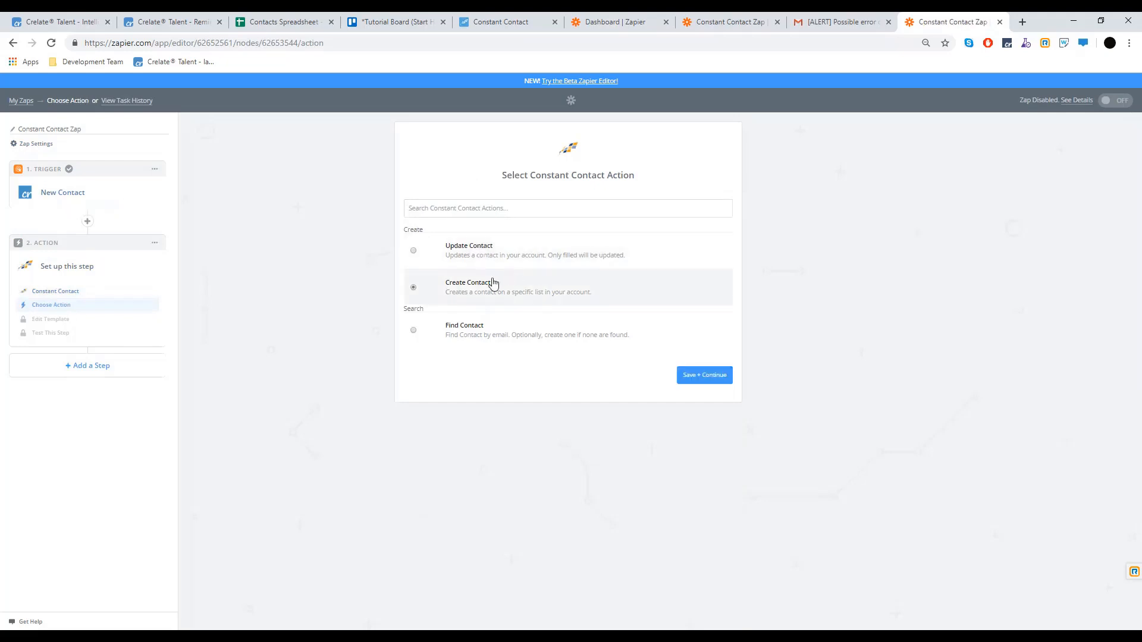
{"action": "left_click", "coordinate": [715, 375]}
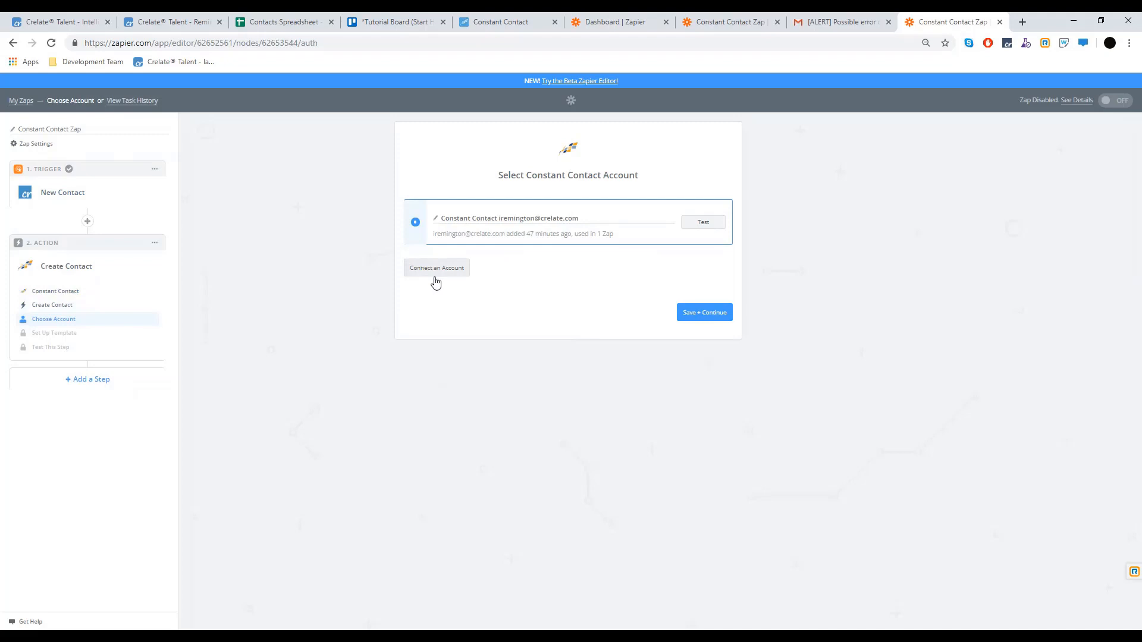
{"action": "left_click", "coordinate": [717, 313]}
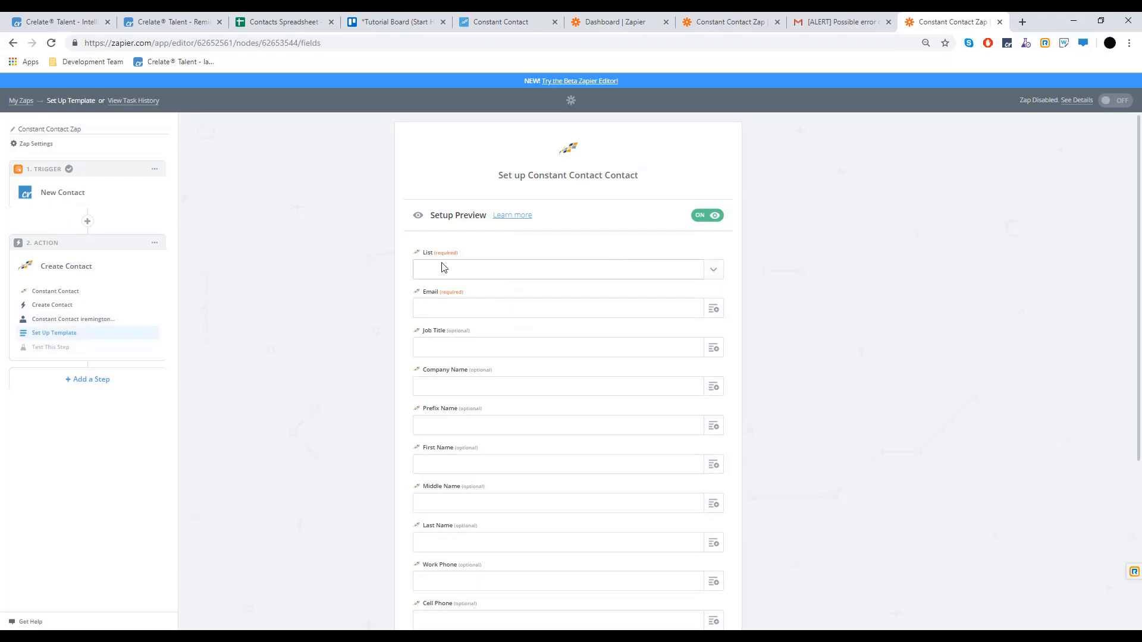
Put new contacts on the General Interest list and fill Email with the work email address
{"action": "left_click", "coordinate": [711, 270]}
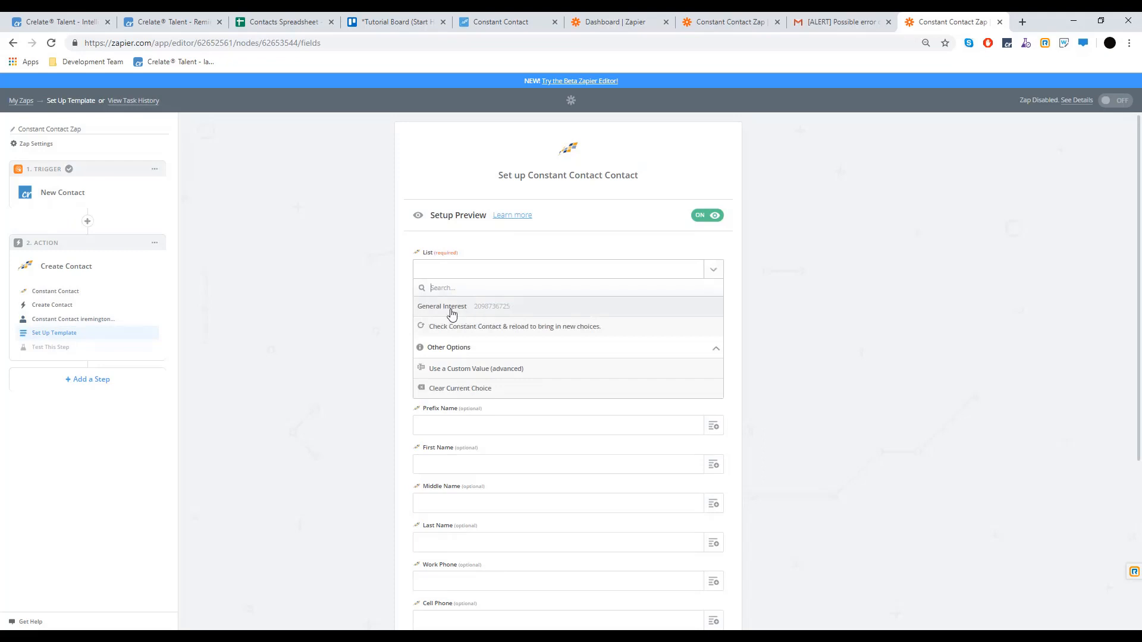
{"action": "left_click", "coordinate": [446, 306]}
{"action": "left_click", "coordinate": [713, 309]}
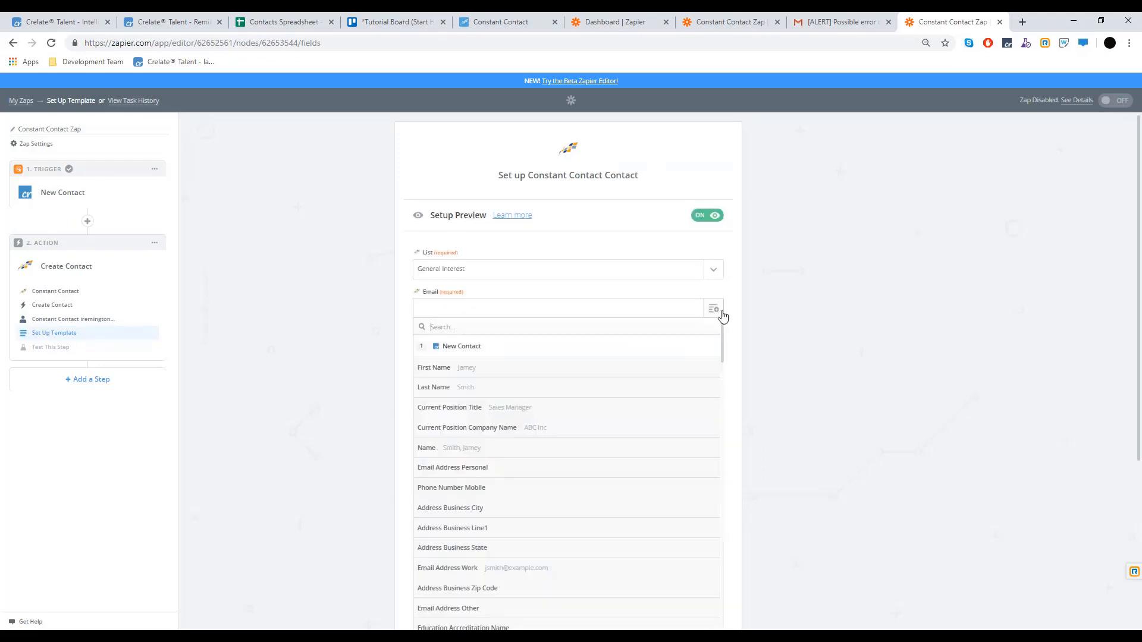
{"action": "left_click", "coordinate": [500, 571]}
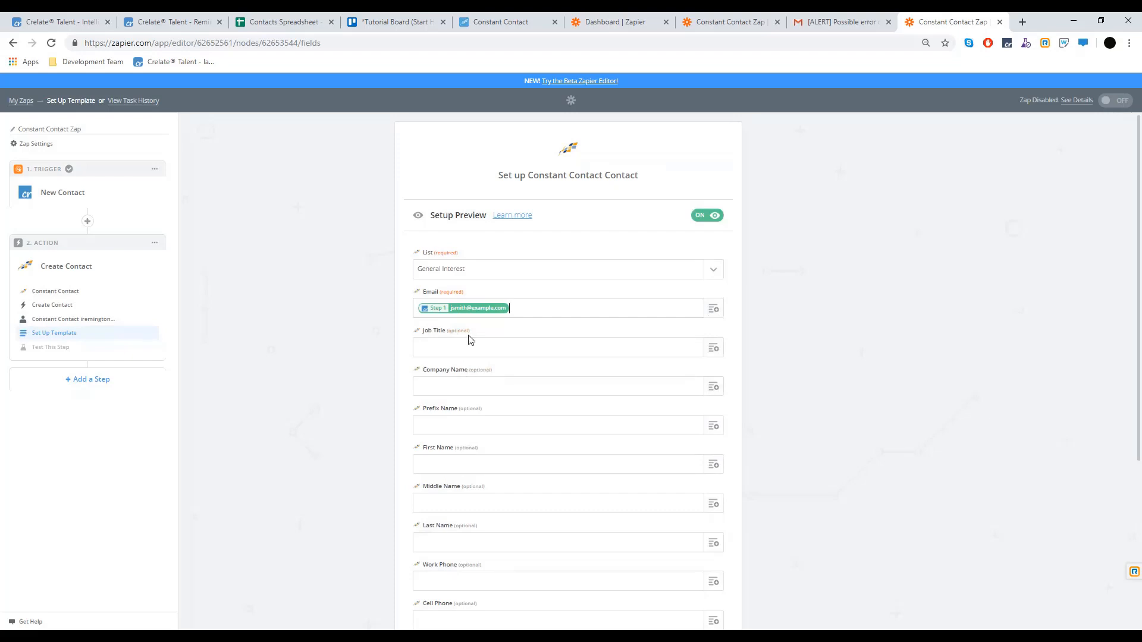
Fill Job Title with the Crelate contact's position title and continue past field setup
{"action": "scroll", "coordinate": [471, 327], "scroll_direction": "down", "scroll_amount": 1}
{"action": "left_click", "coordinate": [713, 288]}
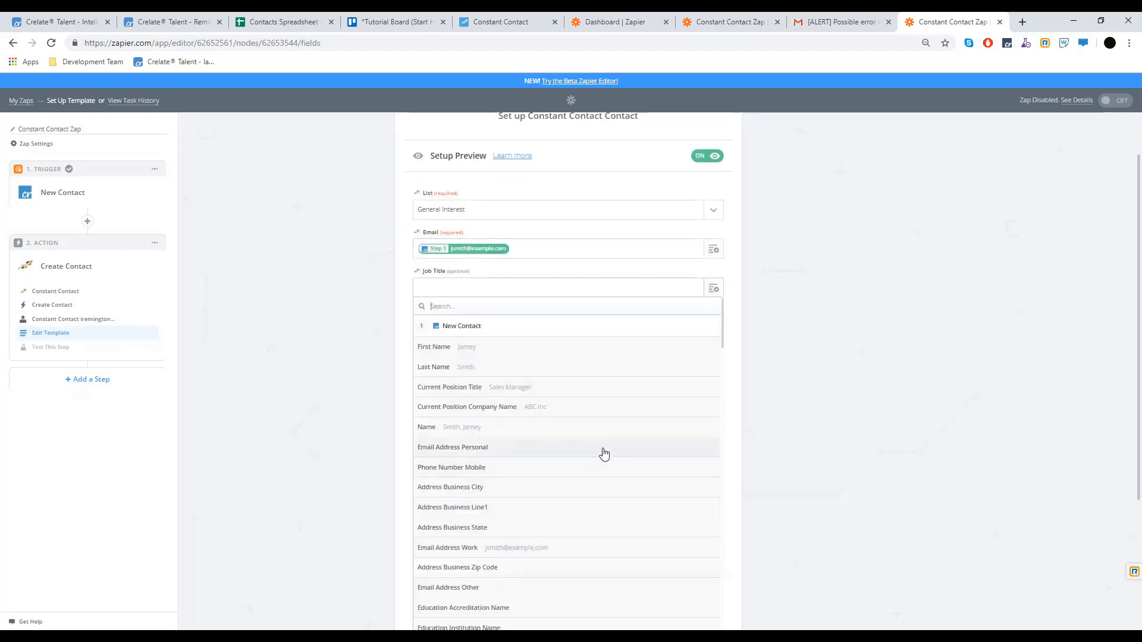
{"action": "left_click", "coordinate": [529, 389]}
{"action": "scroll", "coordinate": [335, 412], "scroll_direction": "down", "scroll_amount": 3}
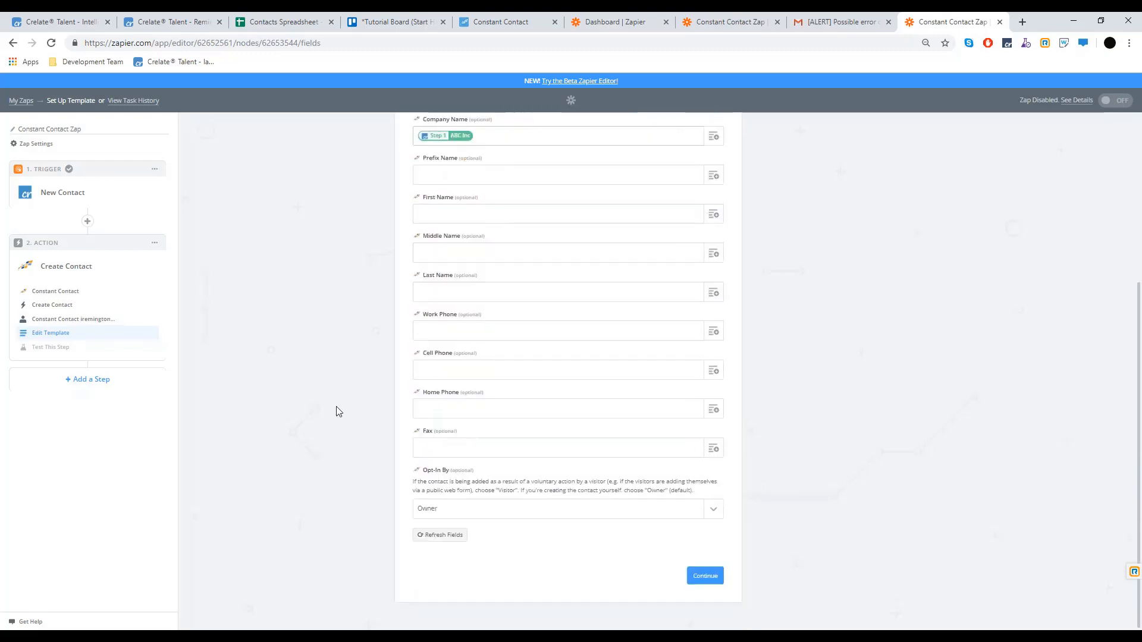
{"action": "left_click", "coordinate": [705, 575]}
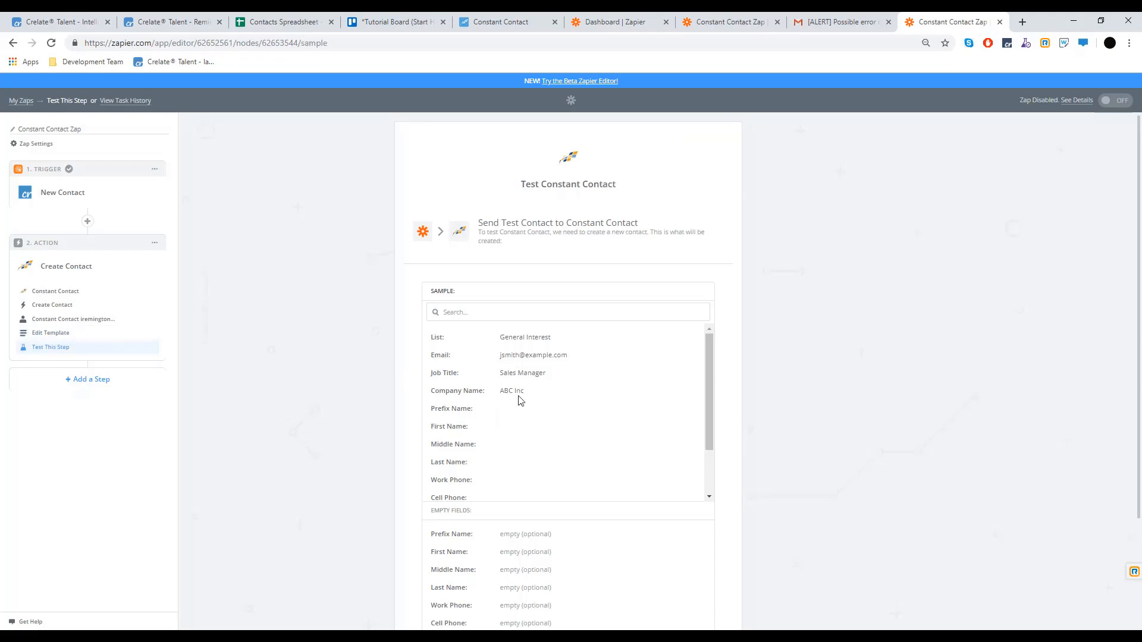
Send a successful test contact to Constant Contact, finish, and switch the Zap on
{"action": "scroll", "coordinate": [519, 400], "scroll_direction": "down", "scroll_amount": 2}
{"action": "scroll", "coordinate": [773, 464], "scroll_direction": "down", "scroll_amount": 3}
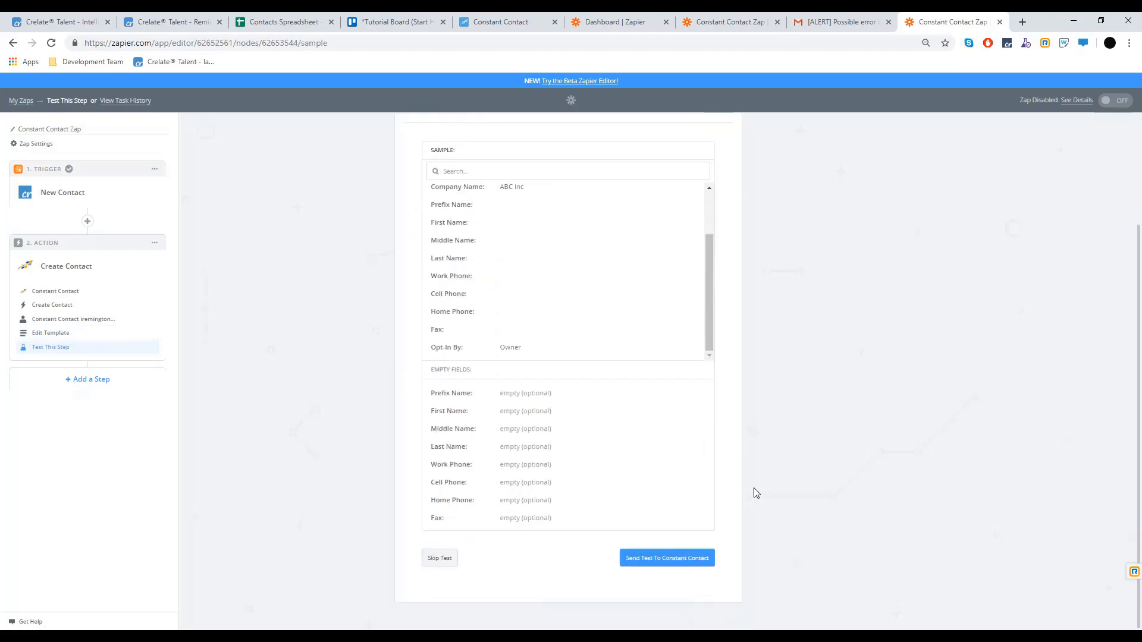
{"action": "left_click", "coordinate": [641, 560]}
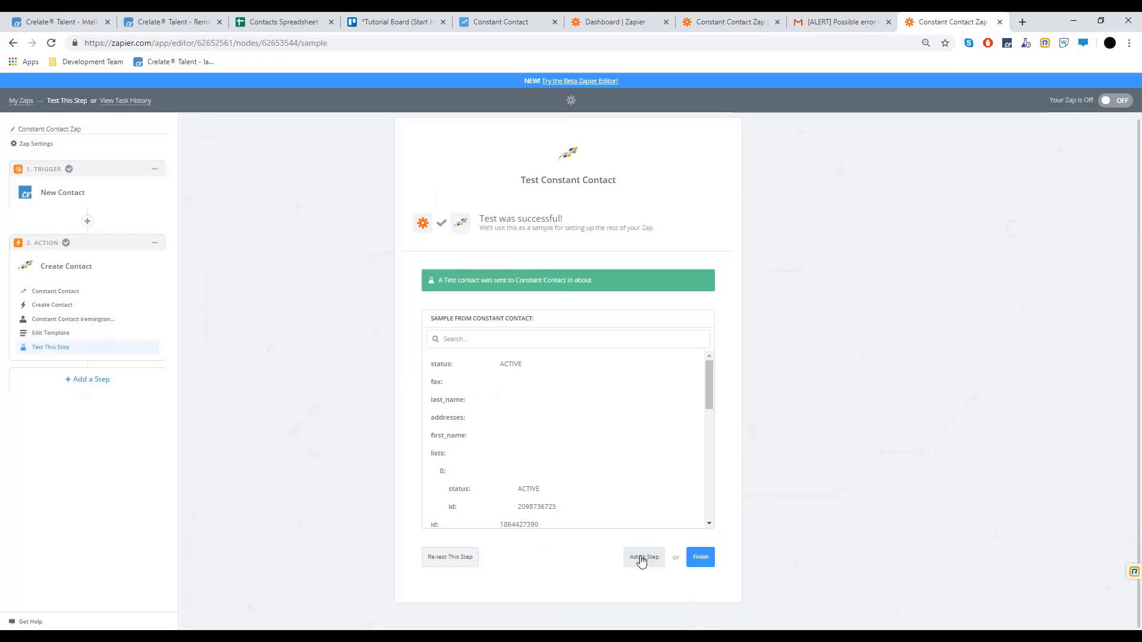
{"action": "left_click", "coordinate": [702, 562]}
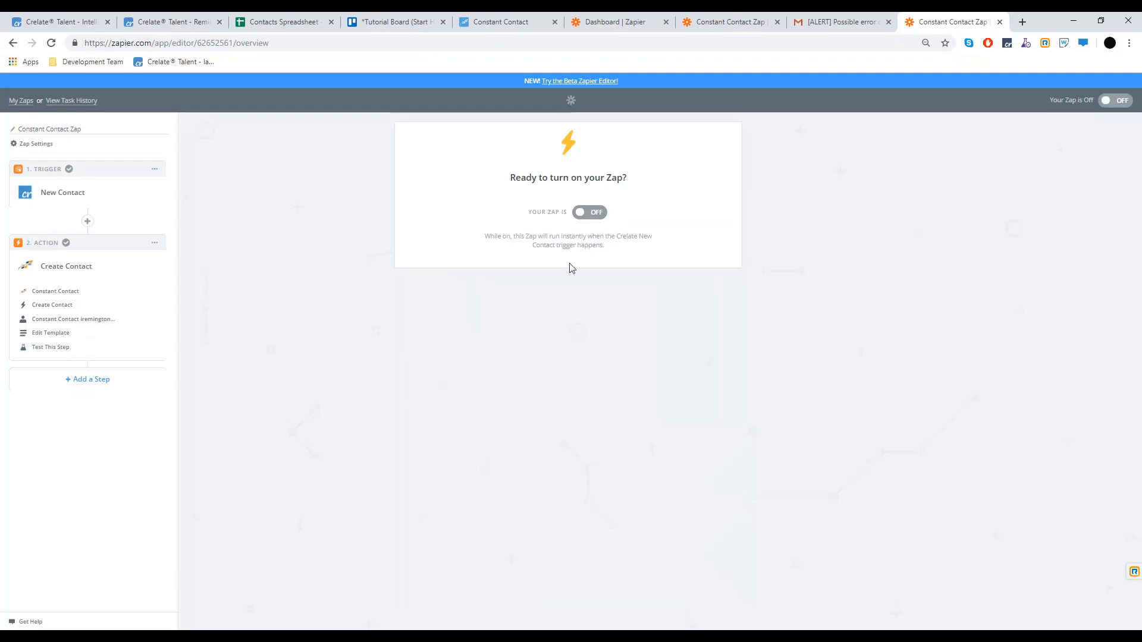
{"action": "left_click", "coordinate": [596, 220]}
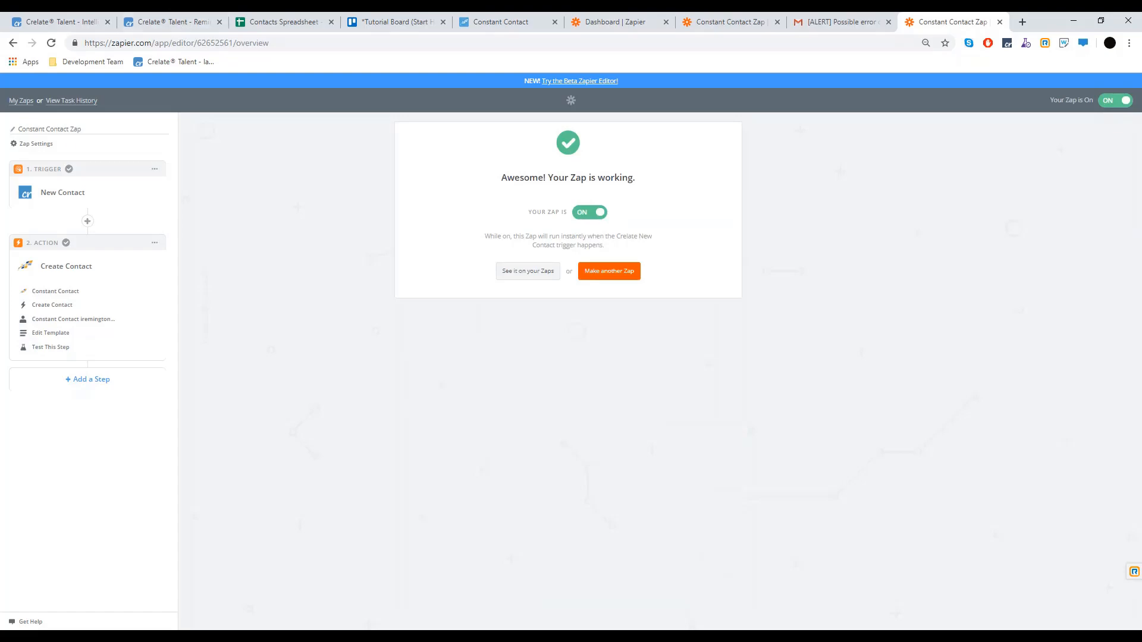
{"action": "left_click", "coordinate": [191, 24]}
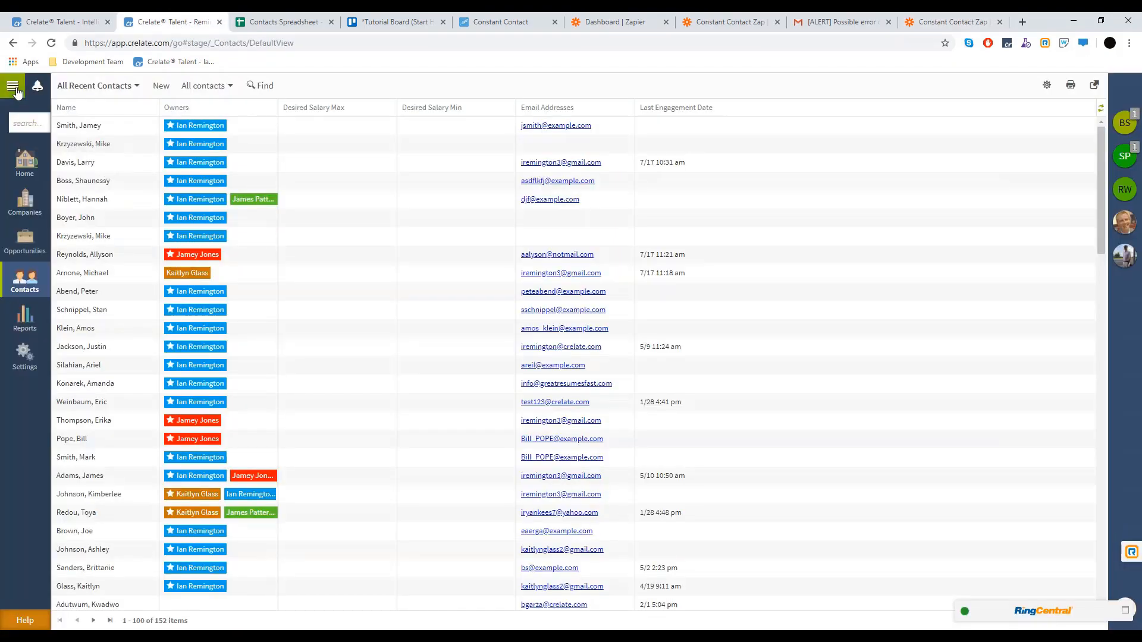
Create a new Crelate contact by pasting its first name, last name and work email
{"action": "left_click", "coordinate": [13, 87]}
{"action": "left_click", "coordinate": [43, 136]}
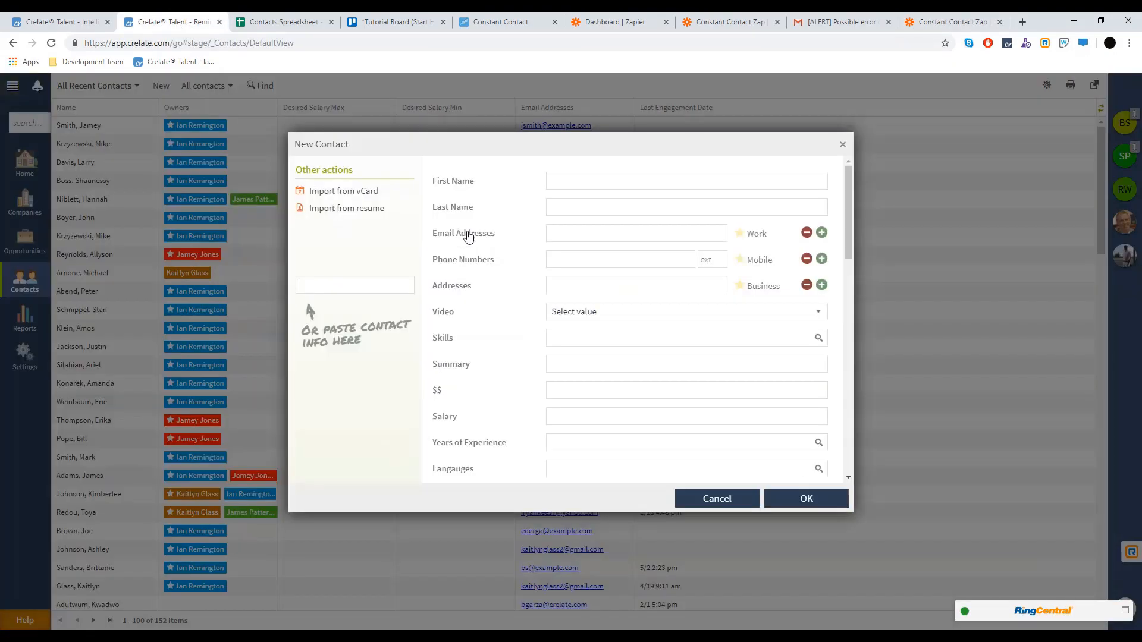
{"action": "key", "text": "ctrl+v"}
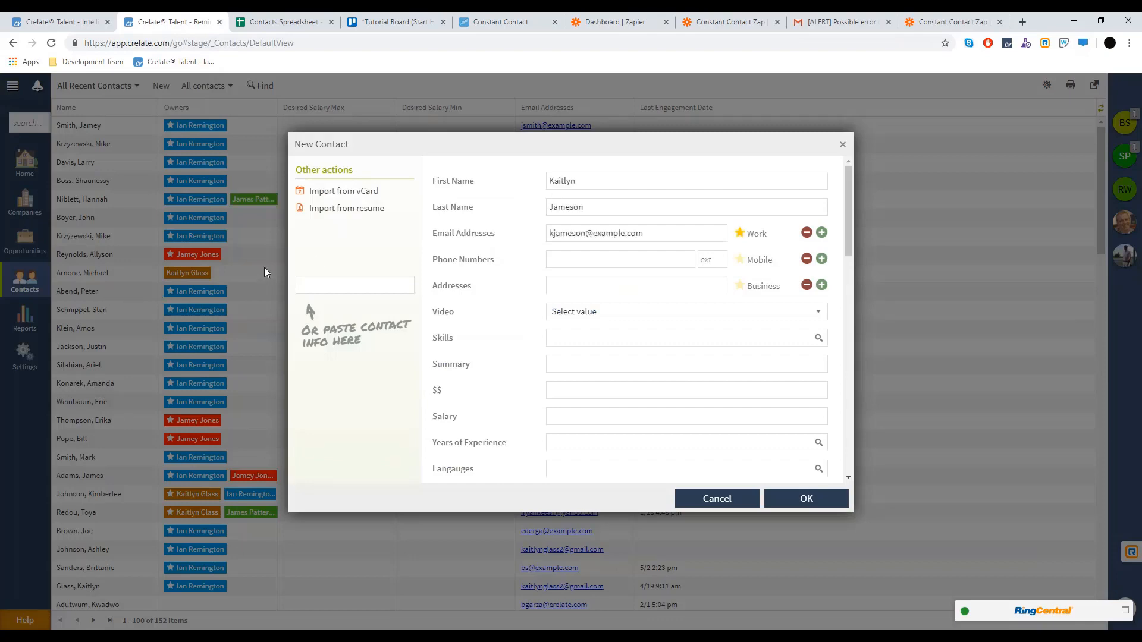
{"action": "left_click", "coordinate": [800, 499]}
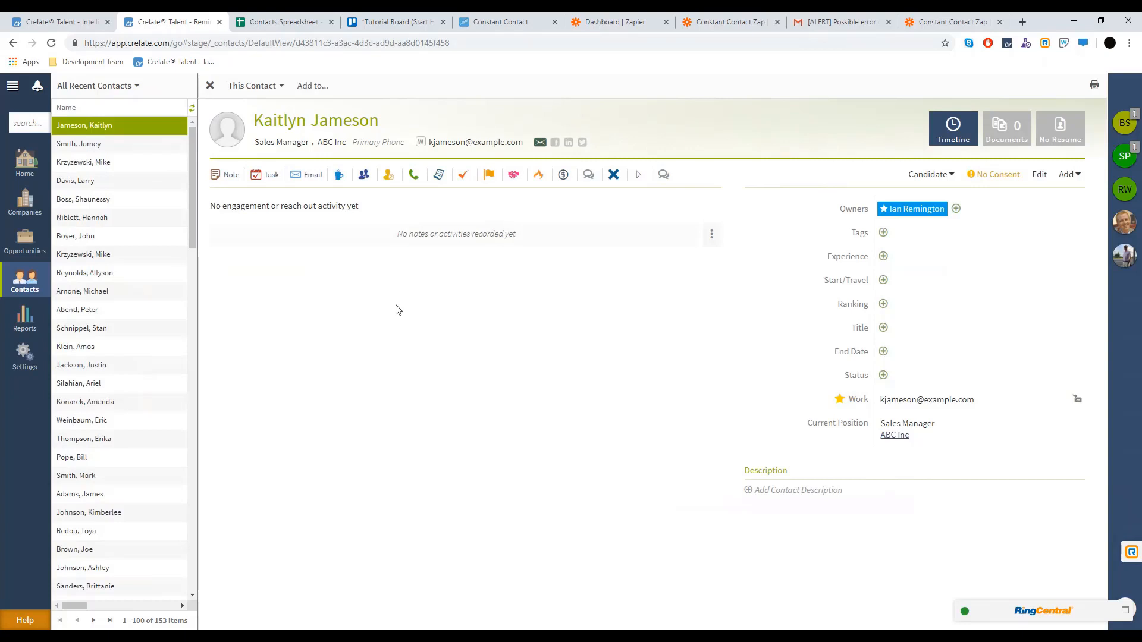
{"action": "left_click", "coordinate": [496, 22]}
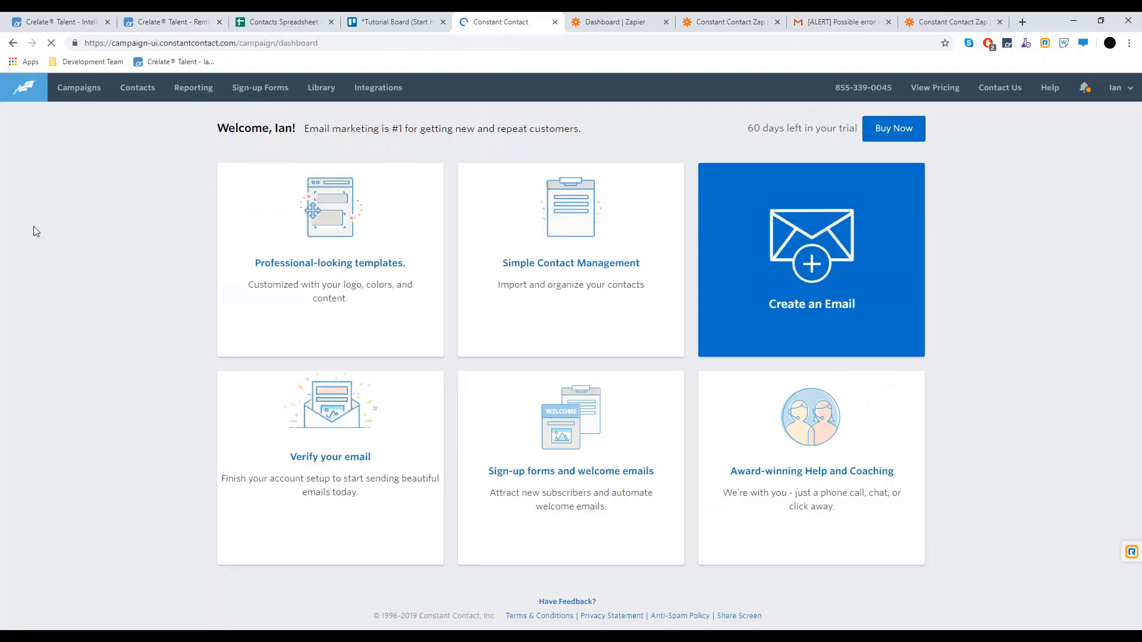
View the synced ABC Inc Sales Manager contact in Constant Contact's contacts list
{"action": "left_click", "coordinate": [135, 89]}
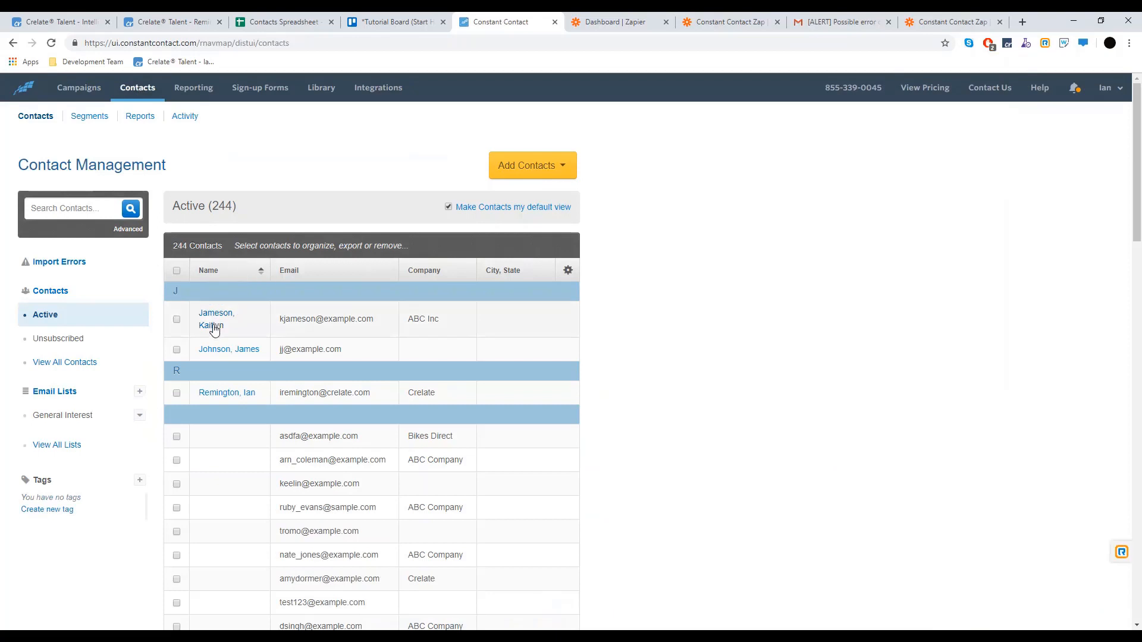
{"action": "left_click", "coordinate": [212, 327]}
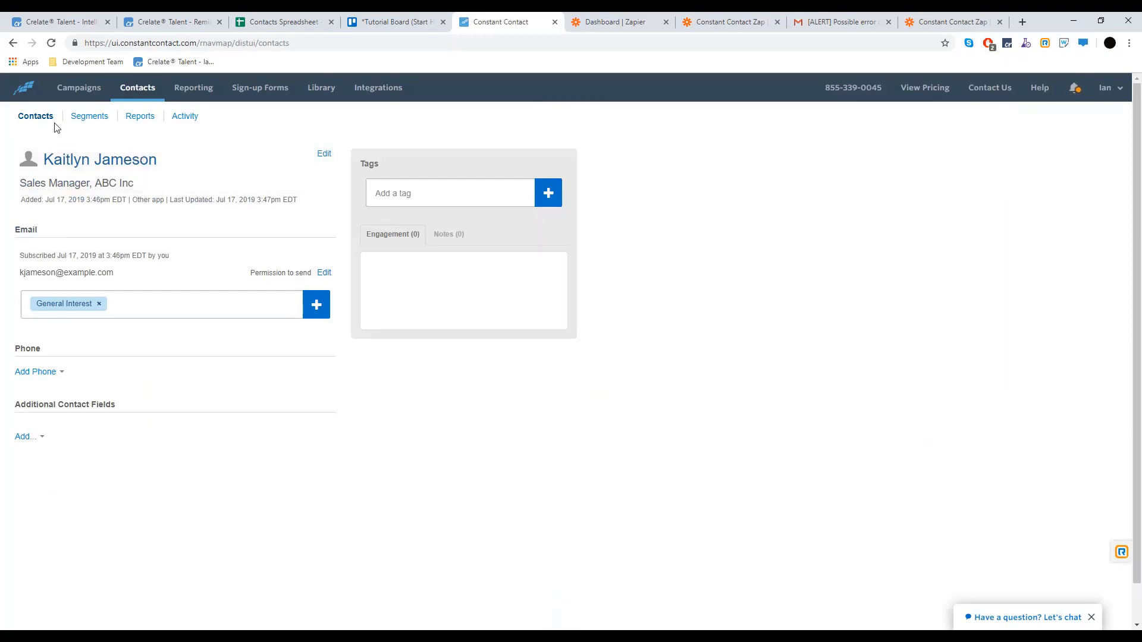
{"action": "left_click", "coordinate": [598, 23]}
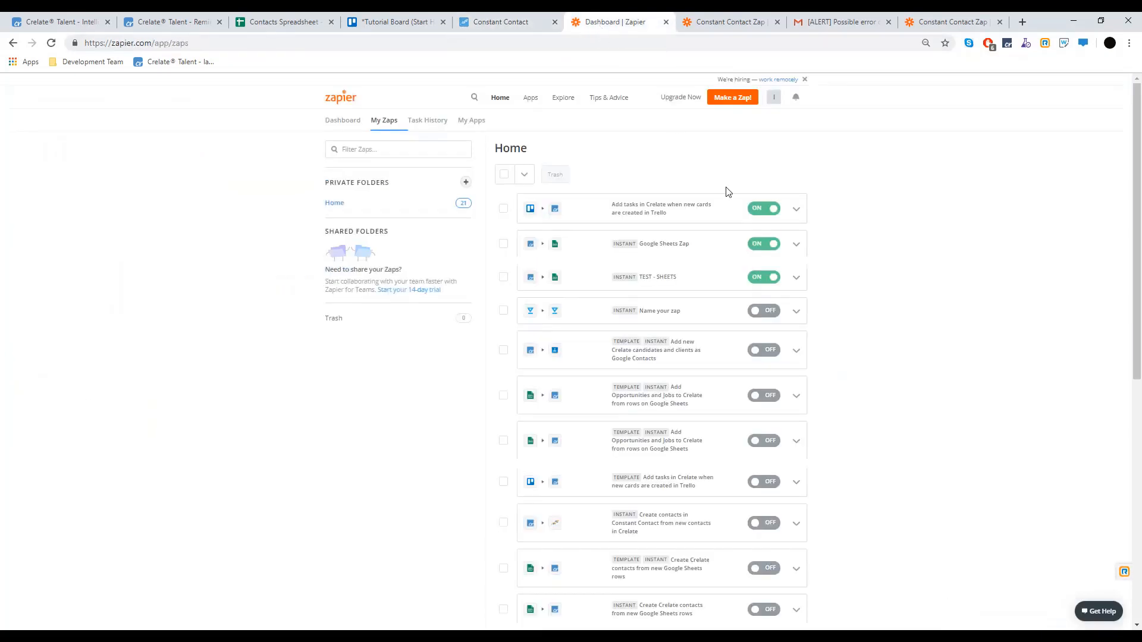
Check the first zap's options and the Zapier dashboard, then return to Crelate's Integrations page
{"action": "left_click", "coordinate": [795, 210]}
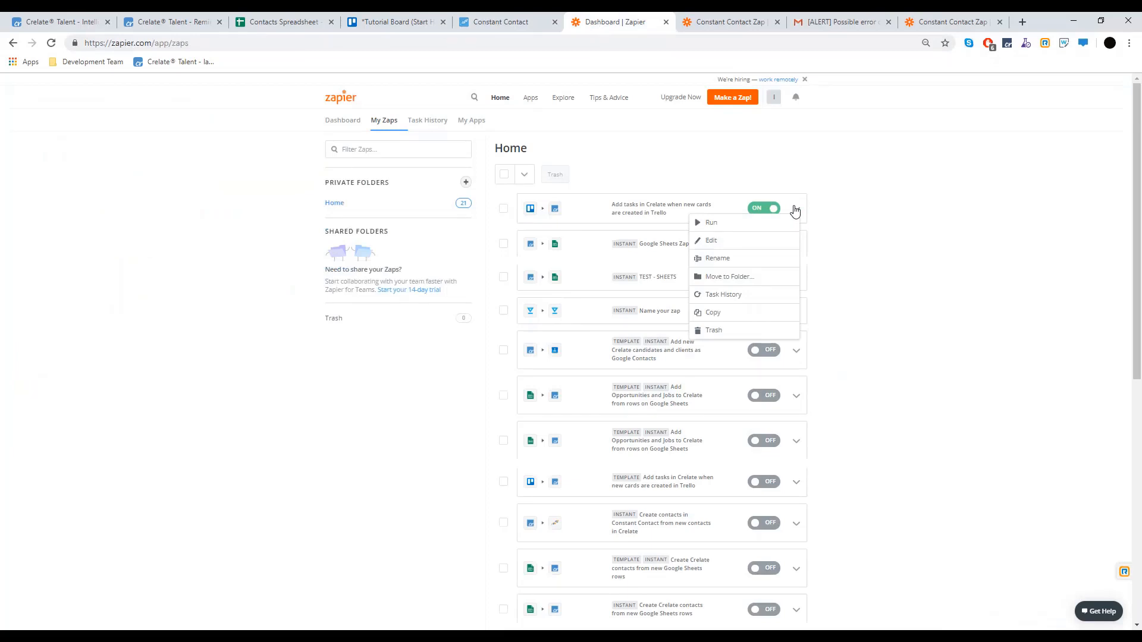
{"action": "left_click", "coordinate": [393, 153]}
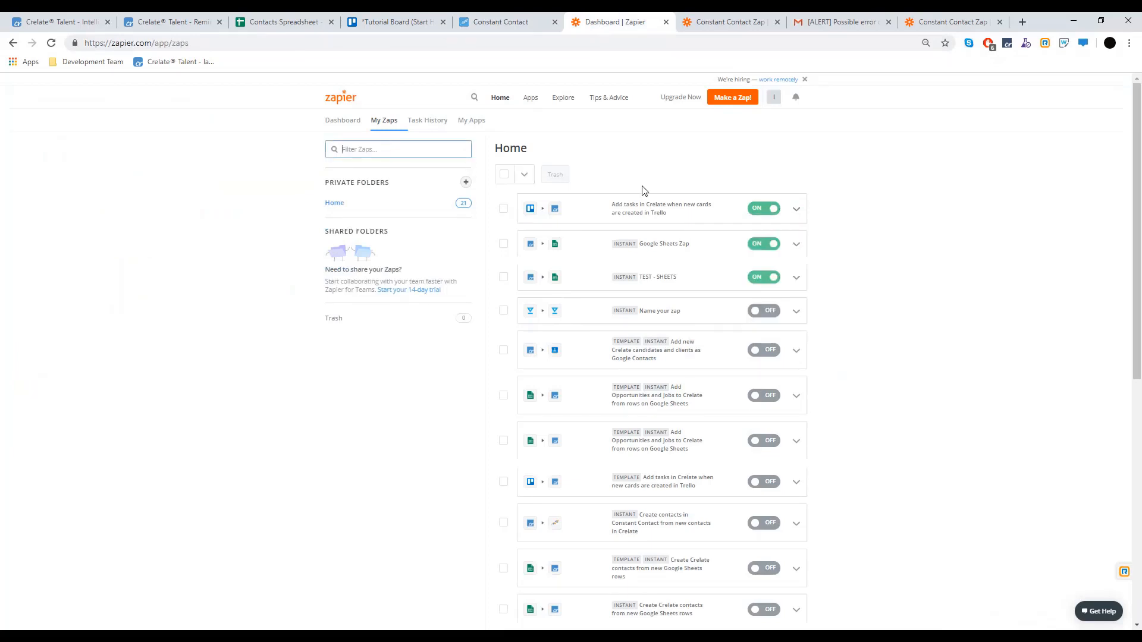
{"action": "left_click", "coordinate": [342, 125]}
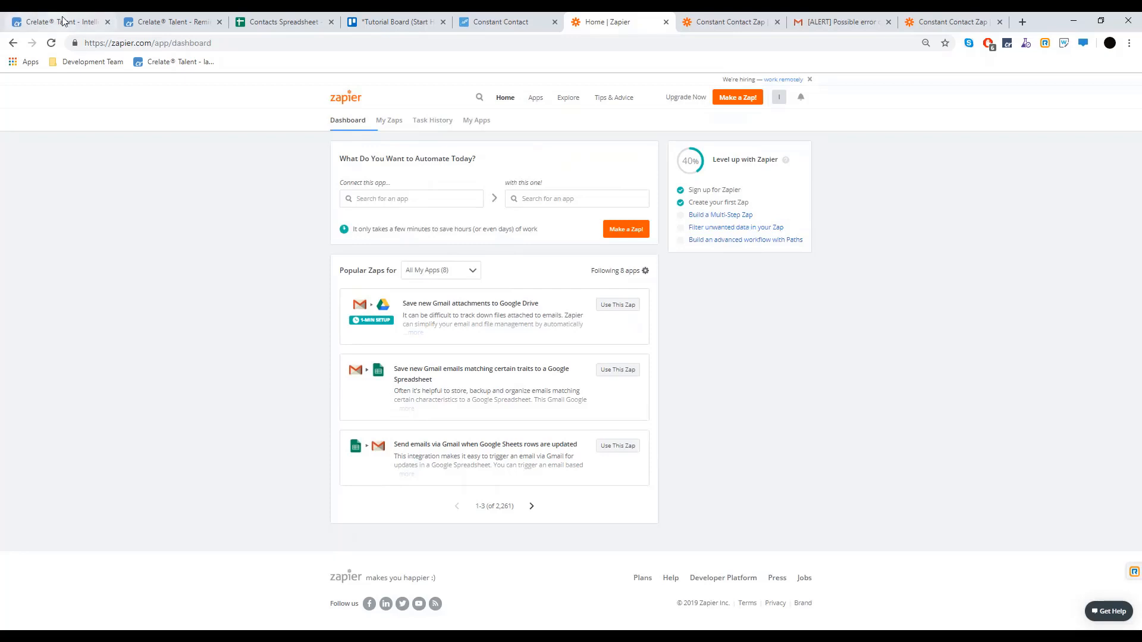
{"action": "left_click", "coordinate": [81, 24]}
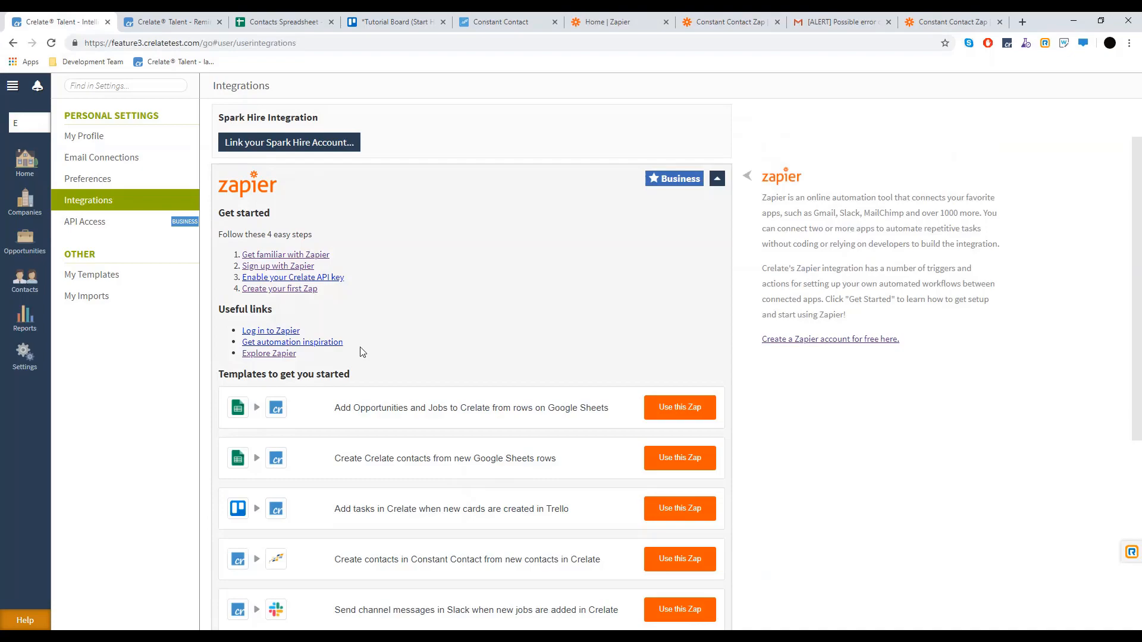
{"action": "scroll", "coordinate": [359, 351], "scroll_direction": "down", "scroll_amount": 5}
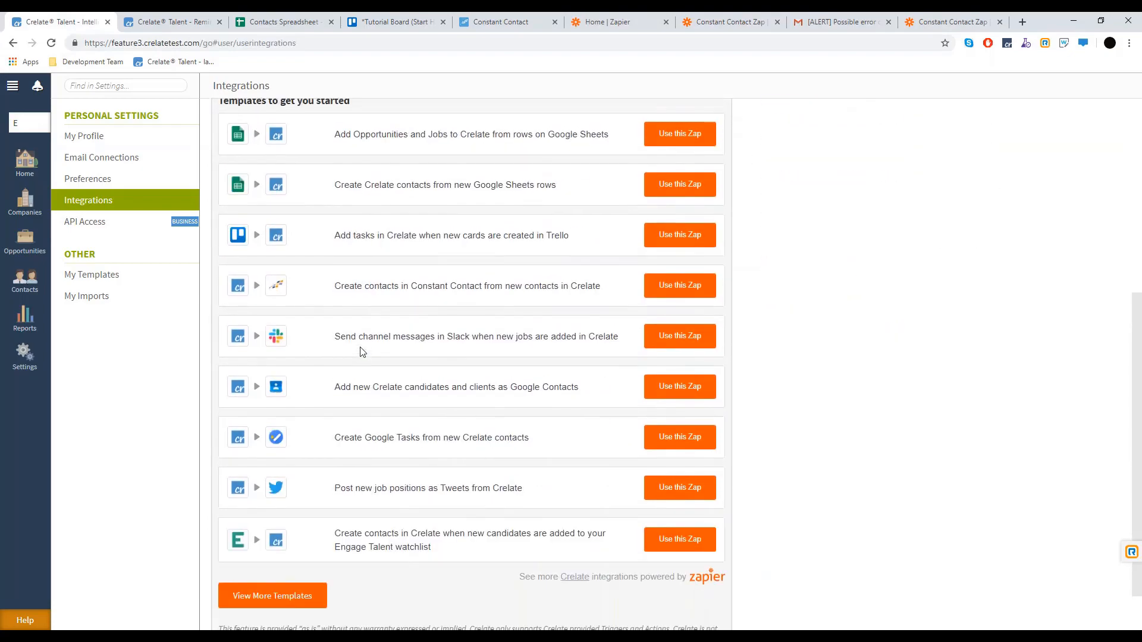
{"action": "scroll", "coordinate": [359, 351], "scroll_direction": "up", "scroll_amount": 3}
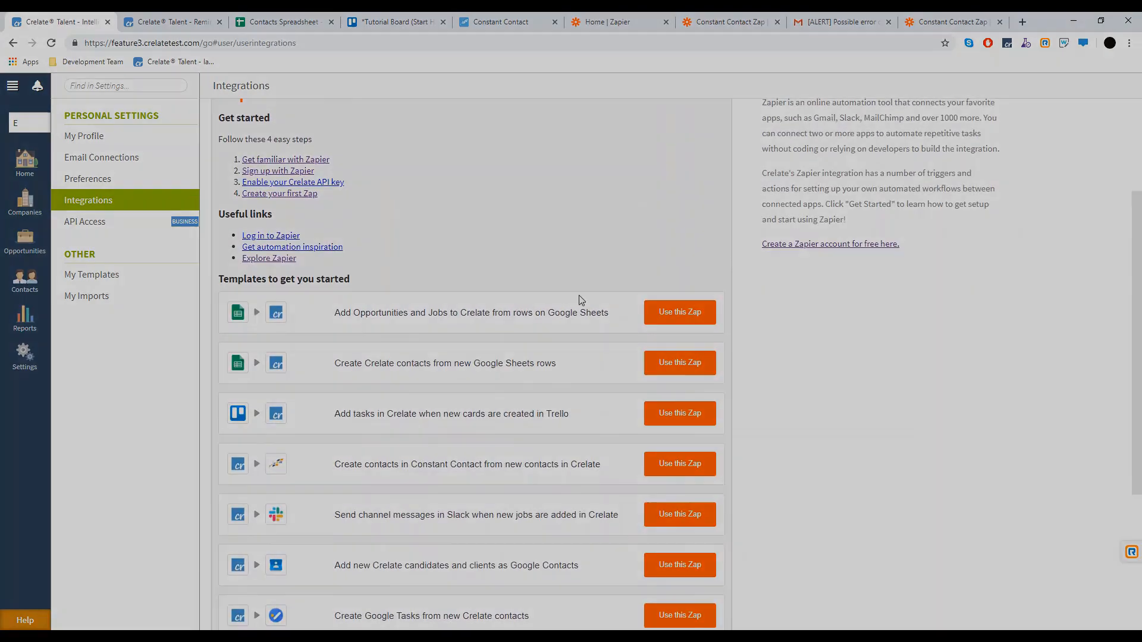